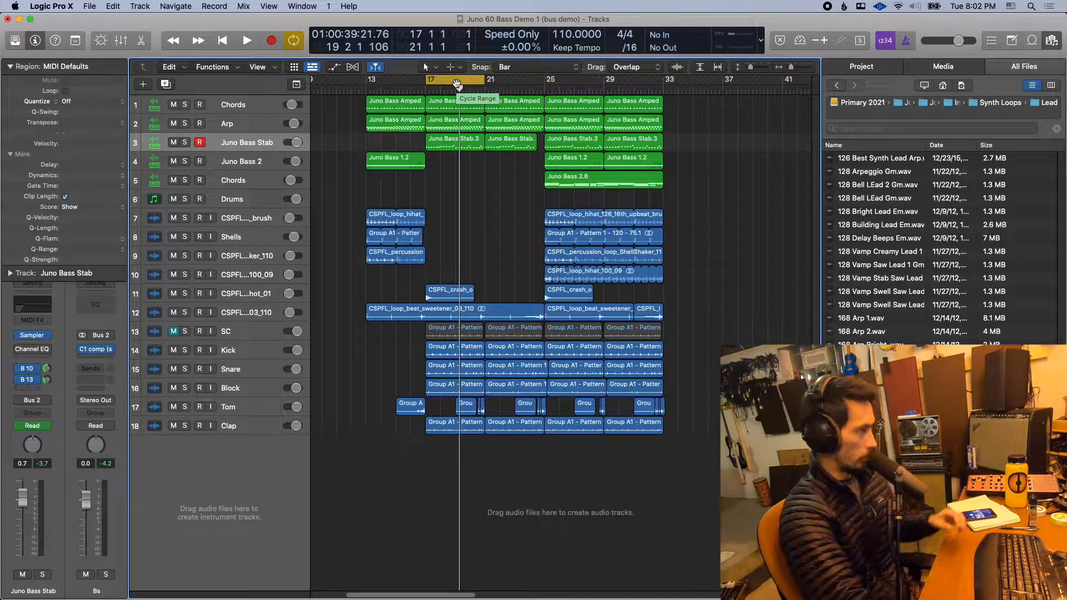
# - Move the cycle range to bars 21 to 25 and play back part of that section
pyautogui.moveTo(456, 83); pyautogui.dragTo(515, 84)
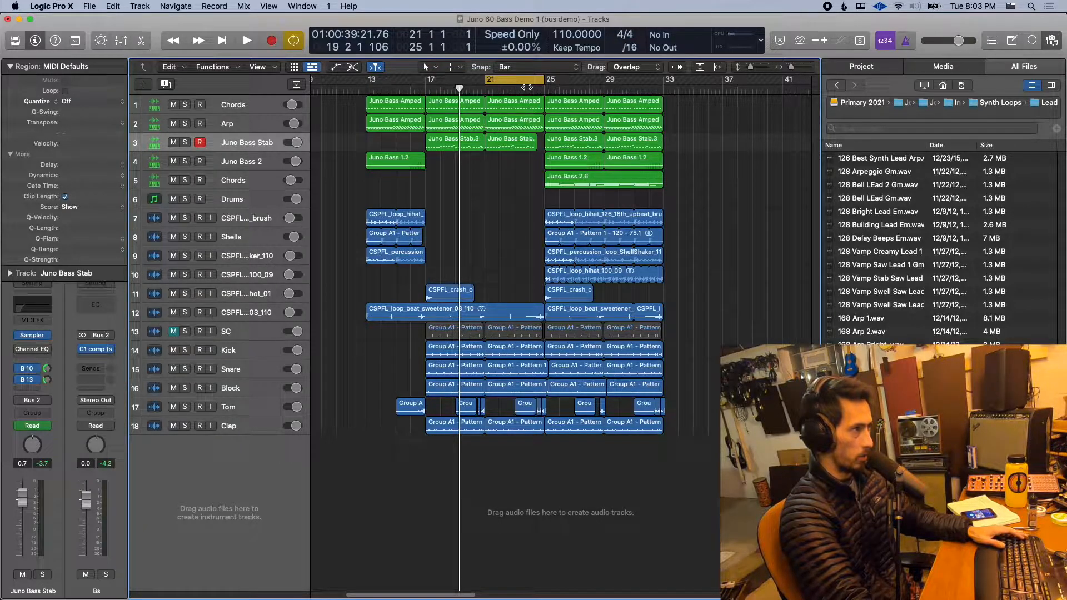
pyautogui.press('space')
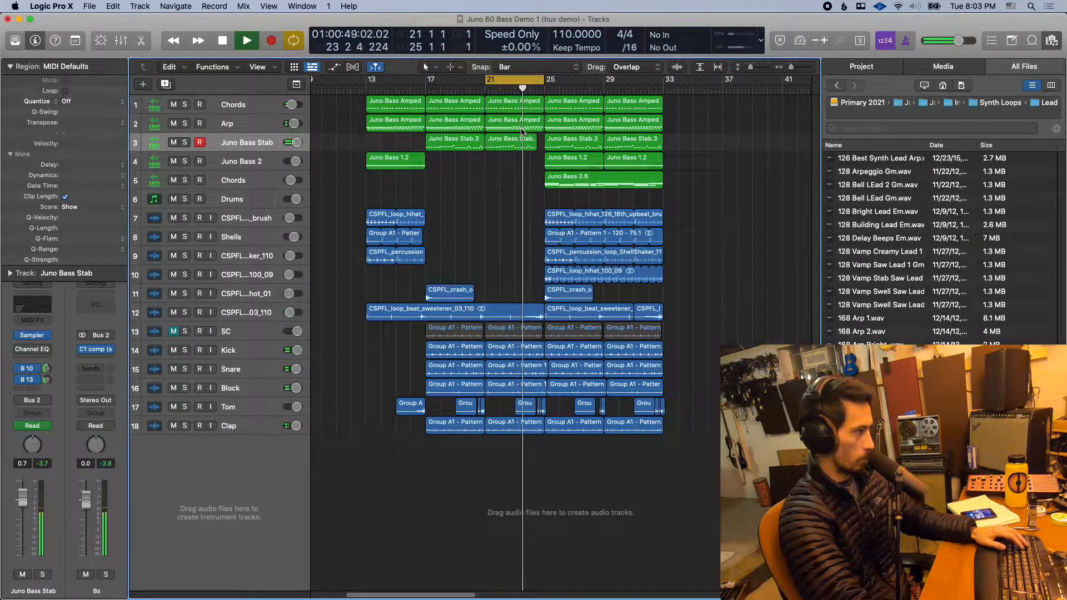
pyautogui.press('space')
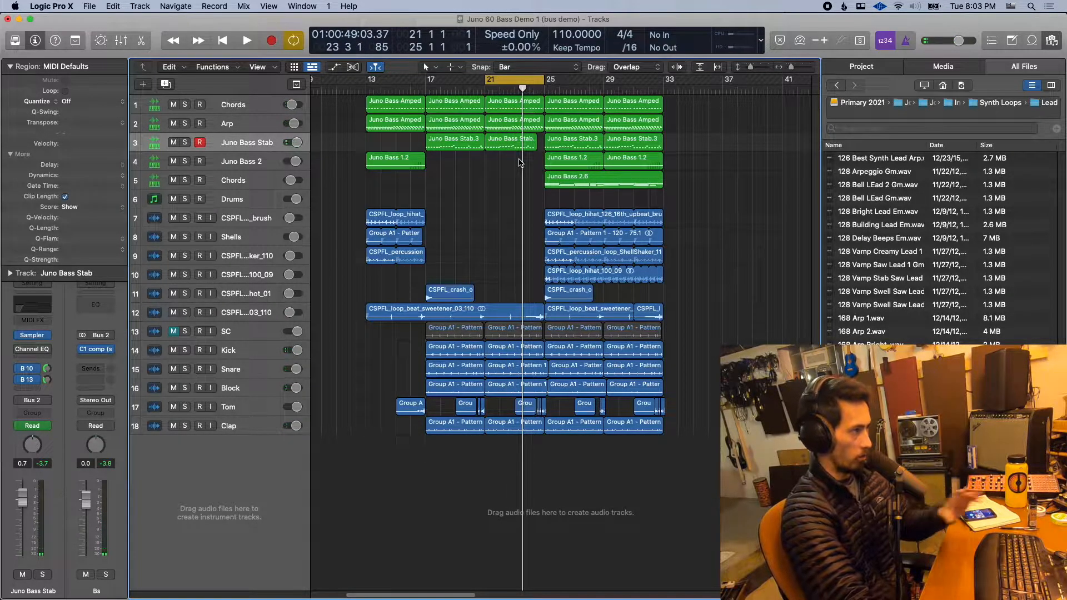
# - Select the Kick and Snare tracks together and route their output to Bus 4
pyautogui.click(249, 218)
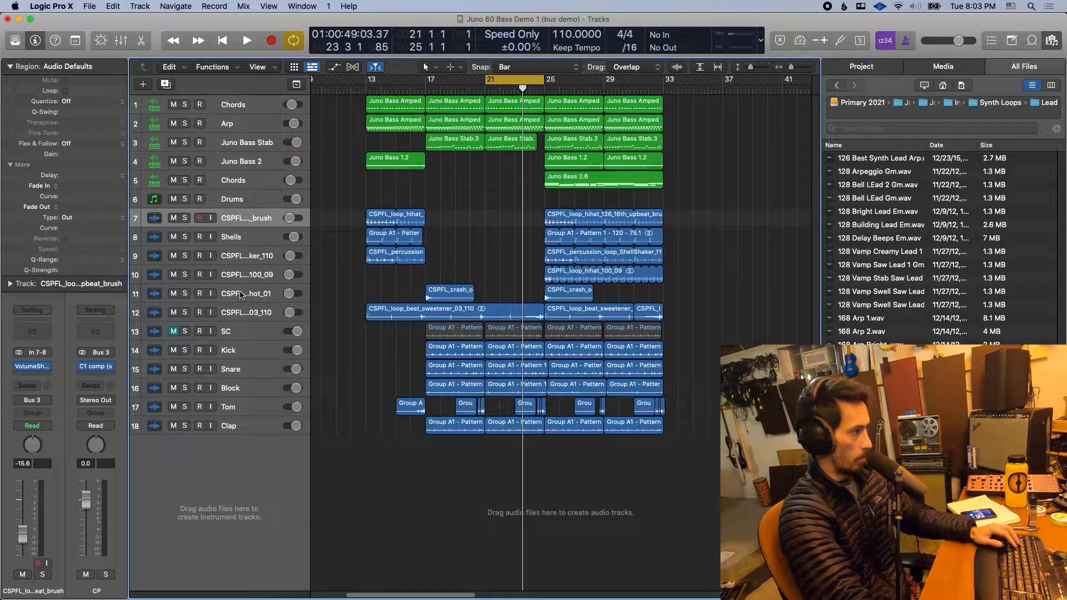
pyautogui.click(237, 353)
pyautogui.click(237, 367)
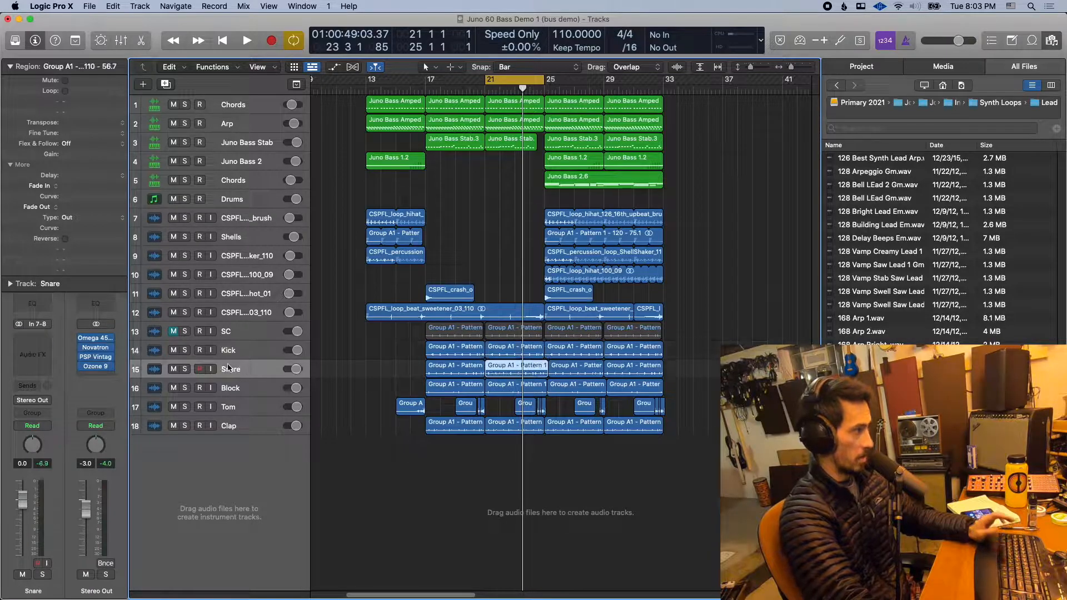
pyautogui.keyDown('shift'); pyautogui.click(230, 355); pyautogui.keyUp('shift')
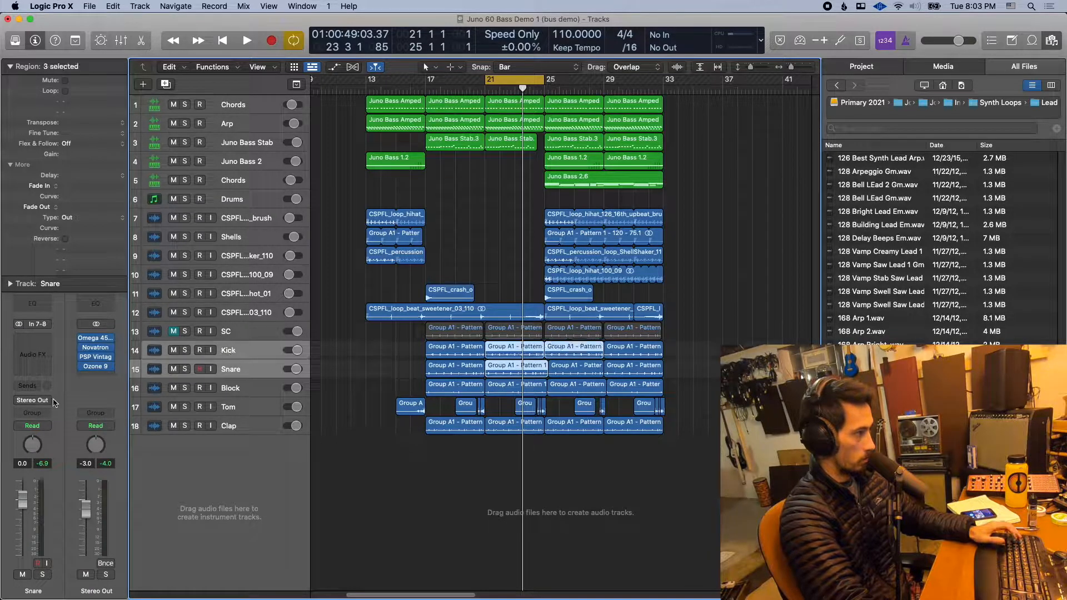
pyautogui.click(32, 400)
pyautogui.moveTo(44, 440)
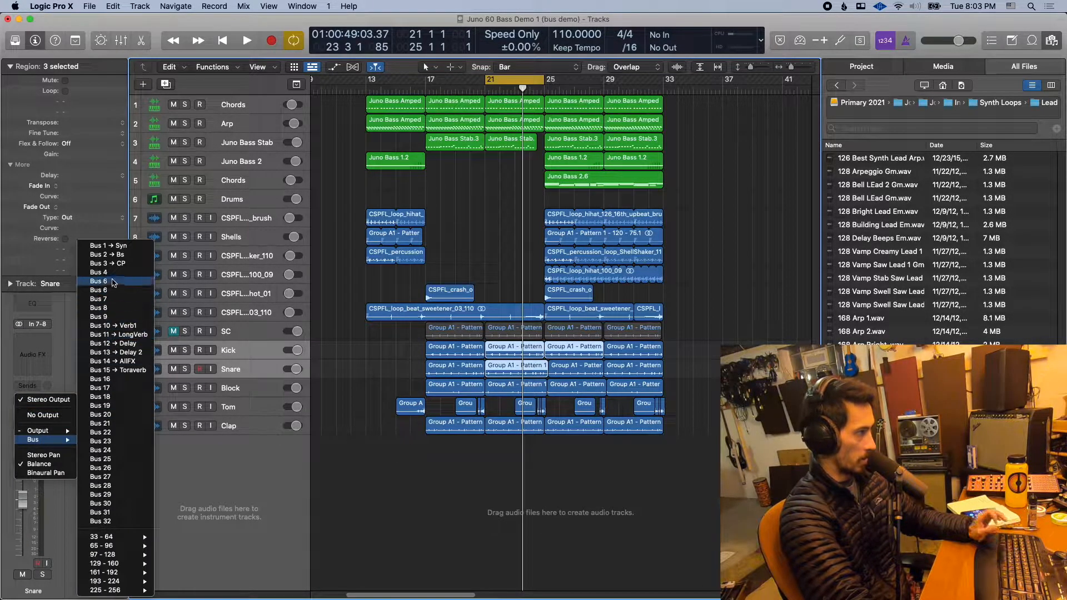
pyautogui.click(113, 276)
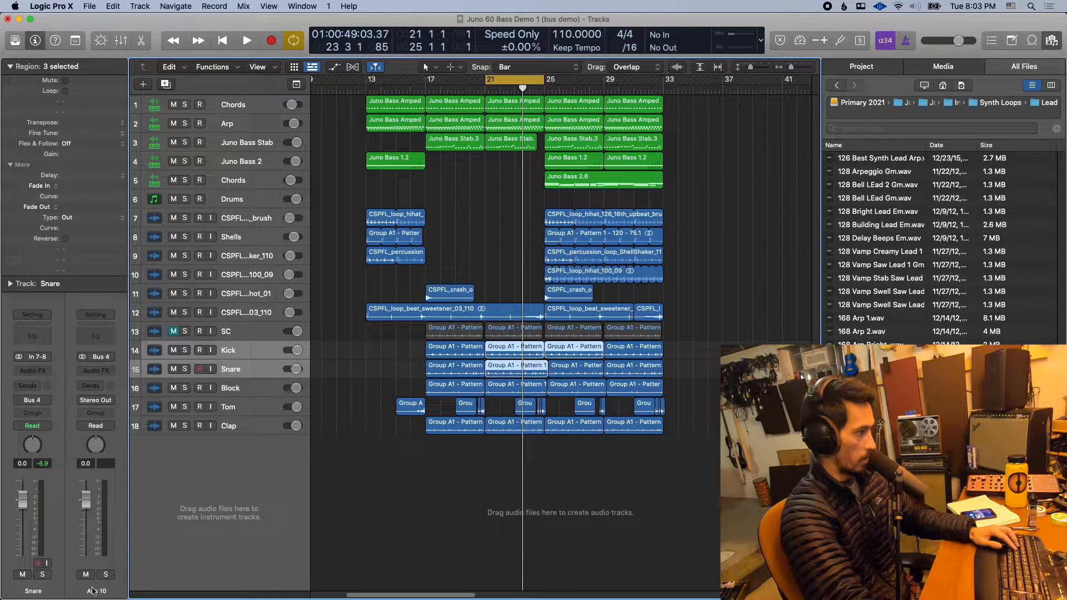
# - Rename the aux channel fed by Bus 4 to KS
pyautogui.doubleClick(93, 590)
pyautogui.write('KS')
pyautogui.press('Return')
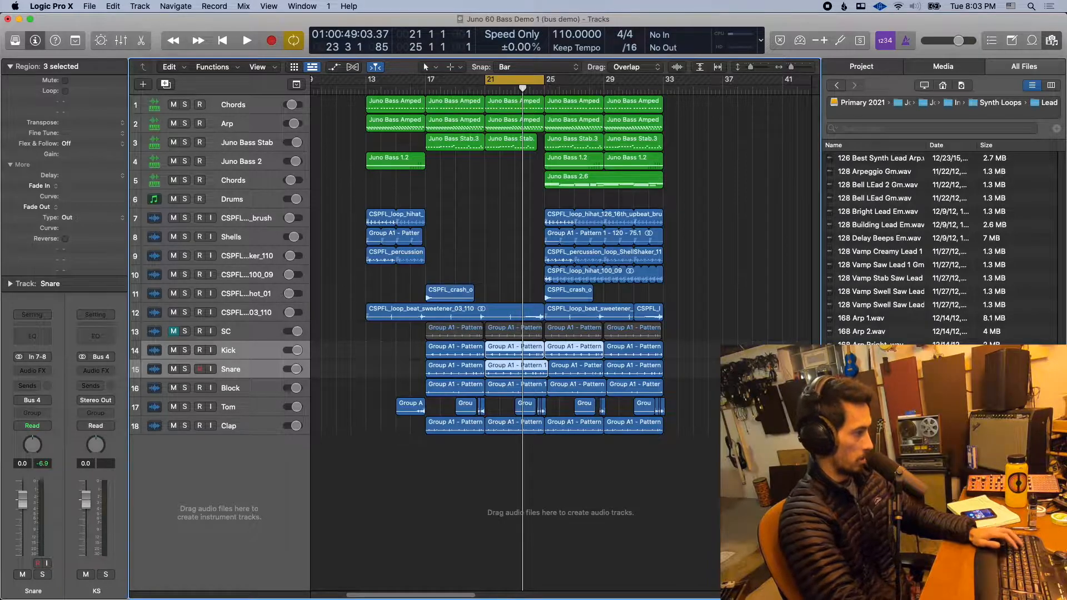
# - Select the loop and percussion tracks 7 to 12 and set their output to Bus 3
pyautogui.click(242, 420)
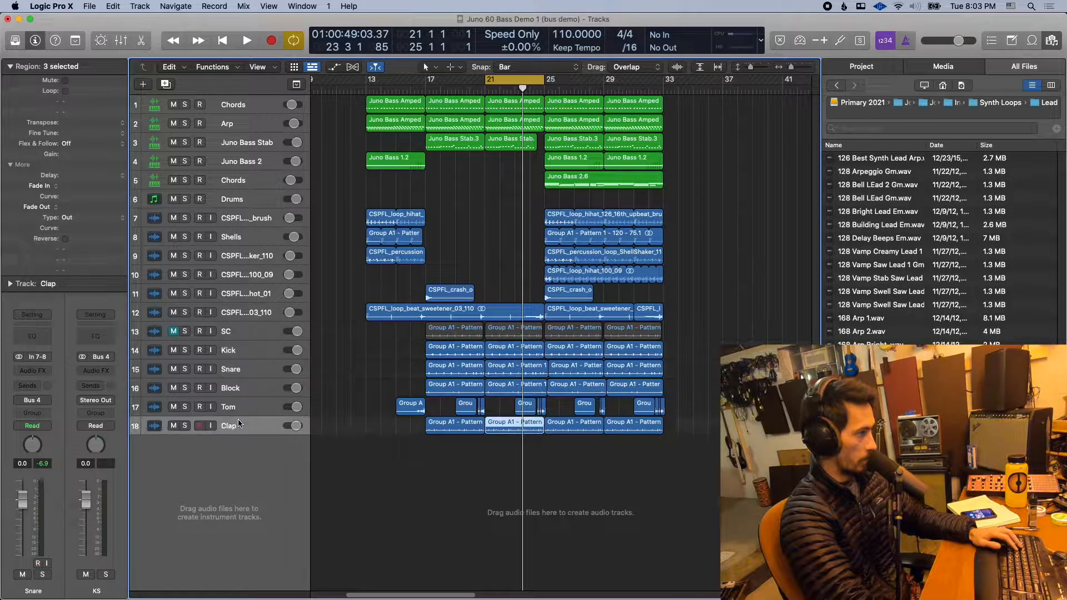
pyautogui.click(243, 311)
pyautogui.keyDown('shift'); pyautogui.click(242, 219); pyautogui.keyUp('shift')
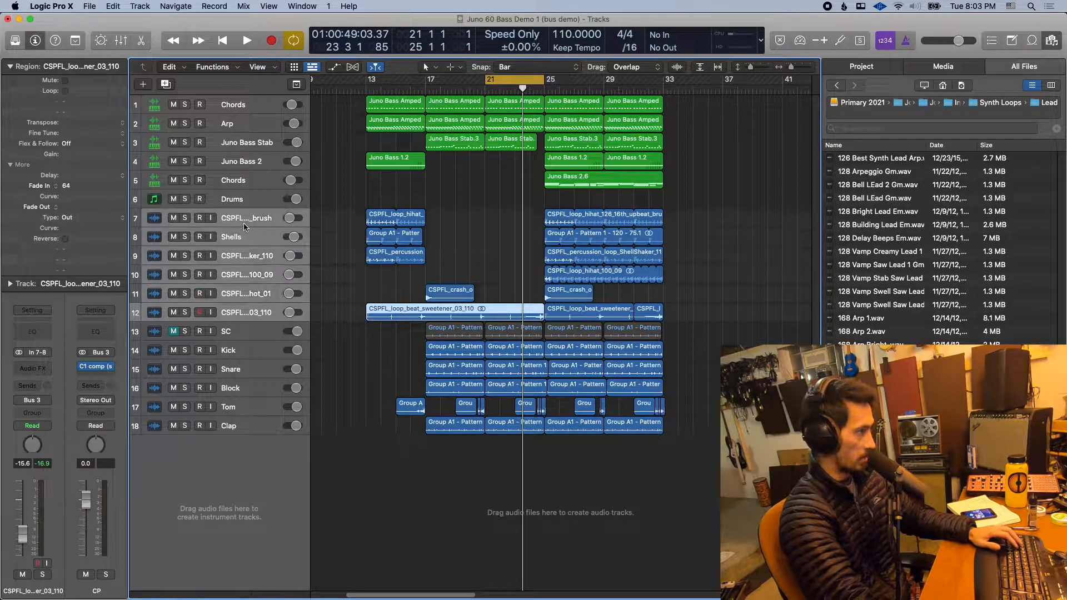
pyautogui.click(32, 400)
pyautogui.moveTo(45, 439)
pyautogui.click(111, 263)
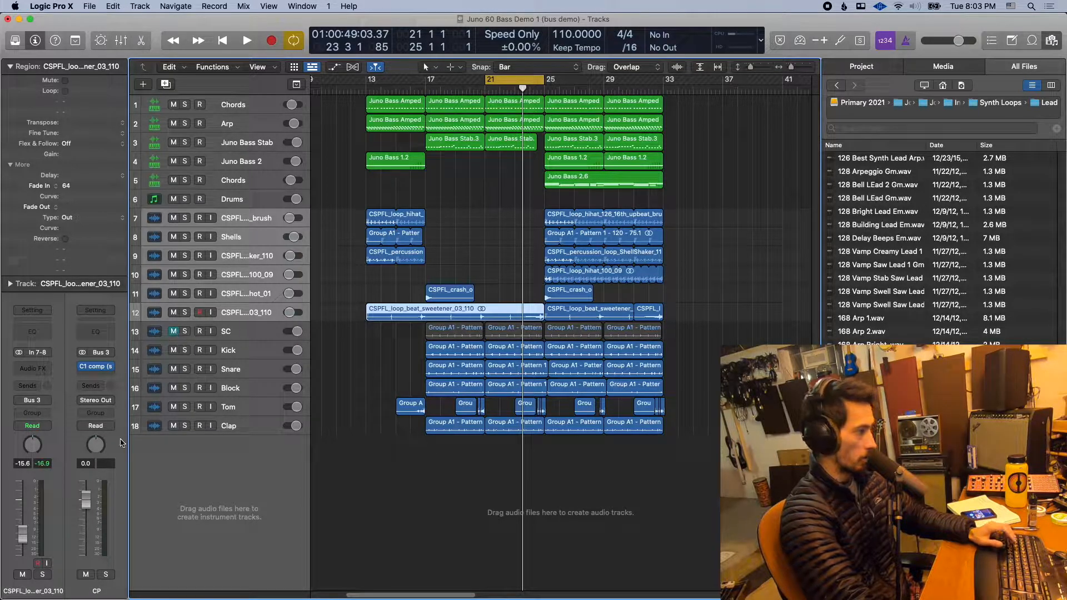
# - Route the output of the CP aux channel to Bus 5
pyautogui.click(110, 401)
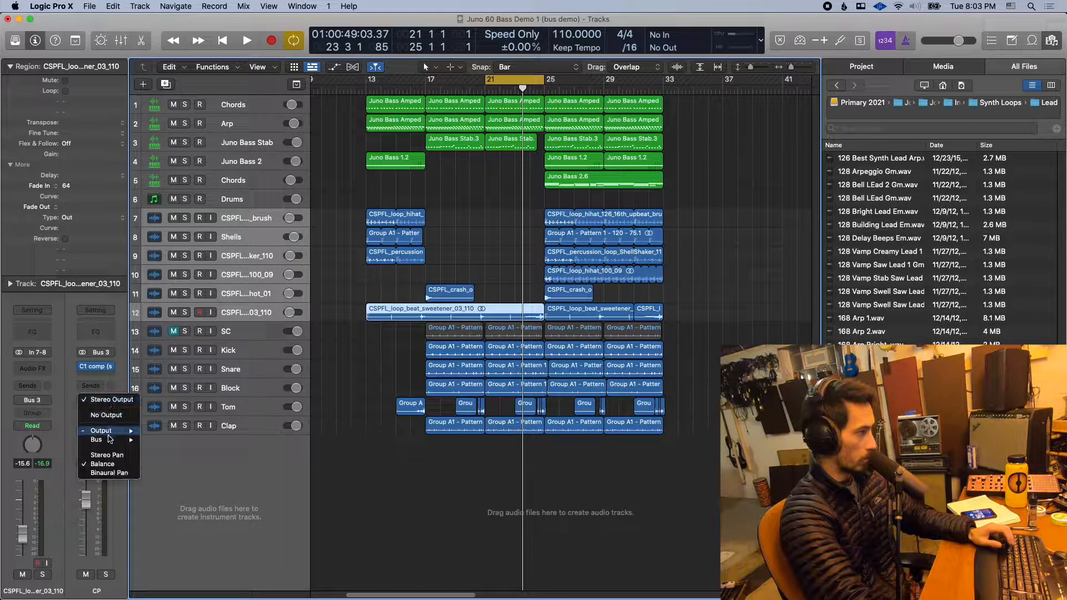
pyautogui.moveTo(110, 440)
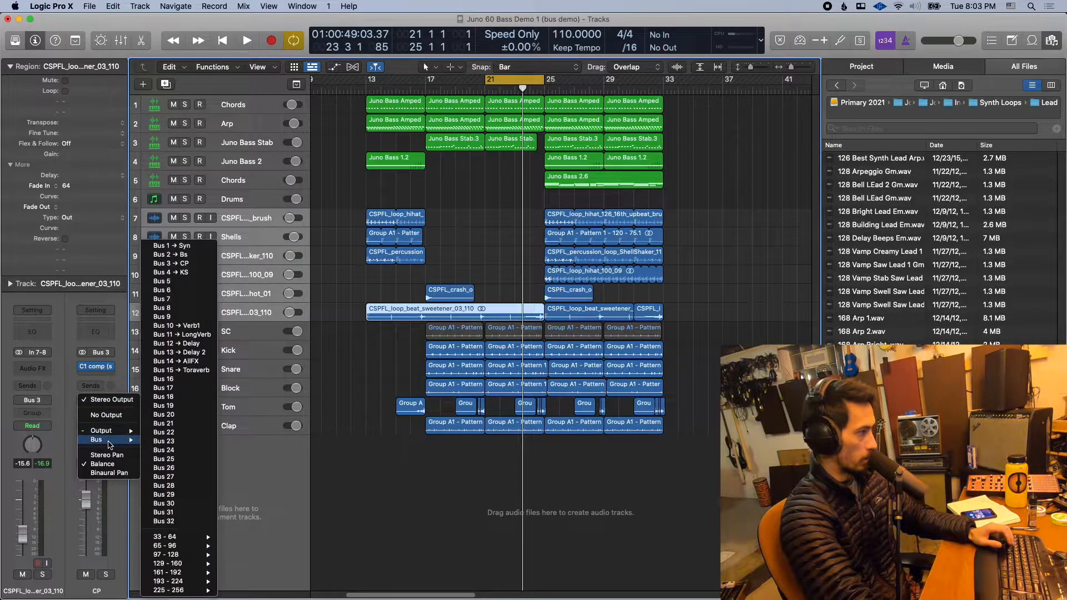
pyautogui.click(189, 282)
# - Select the Kick and Snare tracks and route the output of their KS aux channel to Bus 5
pyautogui.click(230, 350)
pyautogui.keyDown('shift'); pyautogui.click(230, 369); pyautogui.keyUp('shift')
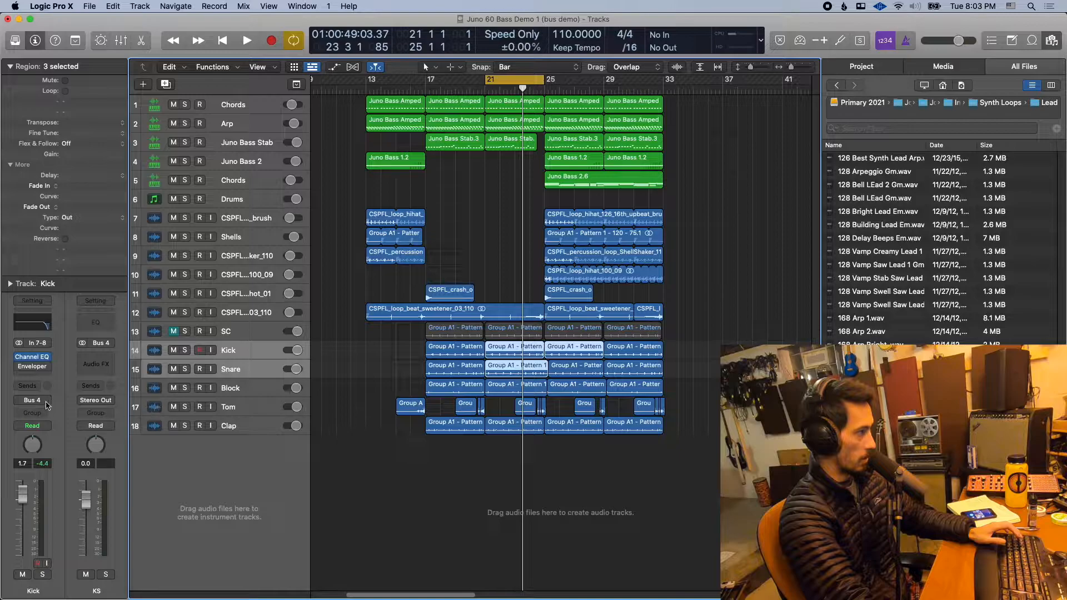
pyautogui.click(94, 401)
pyautogui.moveTo(100, 439)
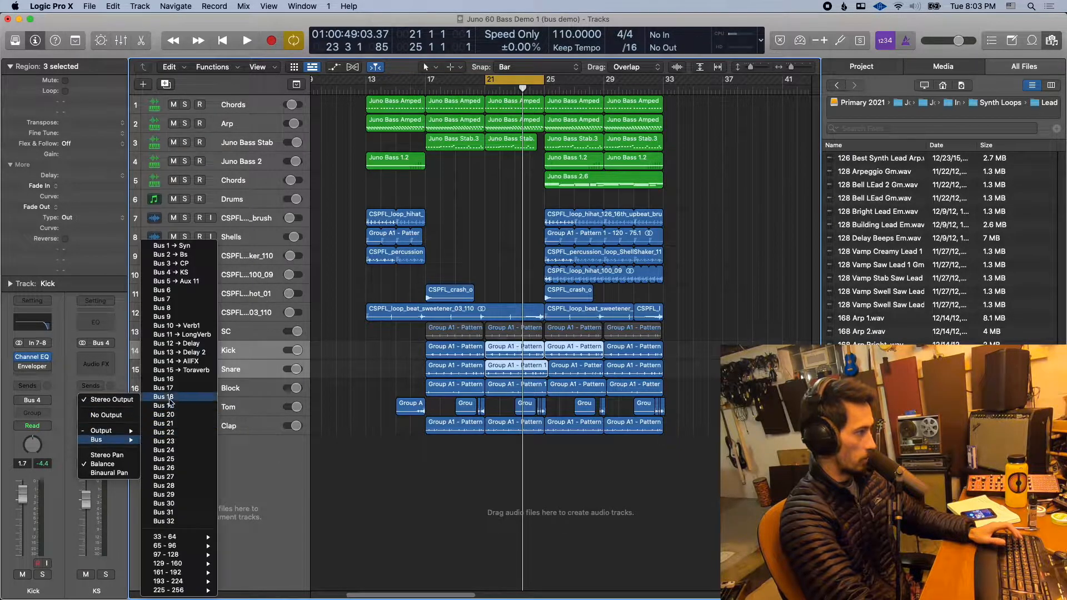
pyautogui.click(178, 282)
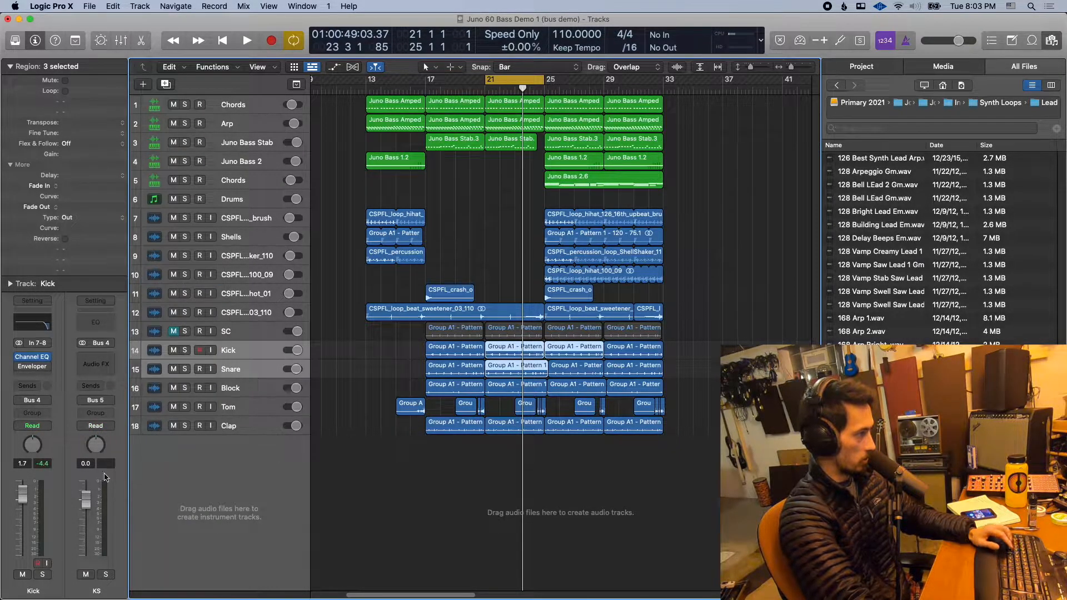
# - Rename the aux channel fed by Bus 5 to Drums in the mixer, and return to the full track view
pyautogui.press('x')
pyautogui.hscroll(2, 608, 597)
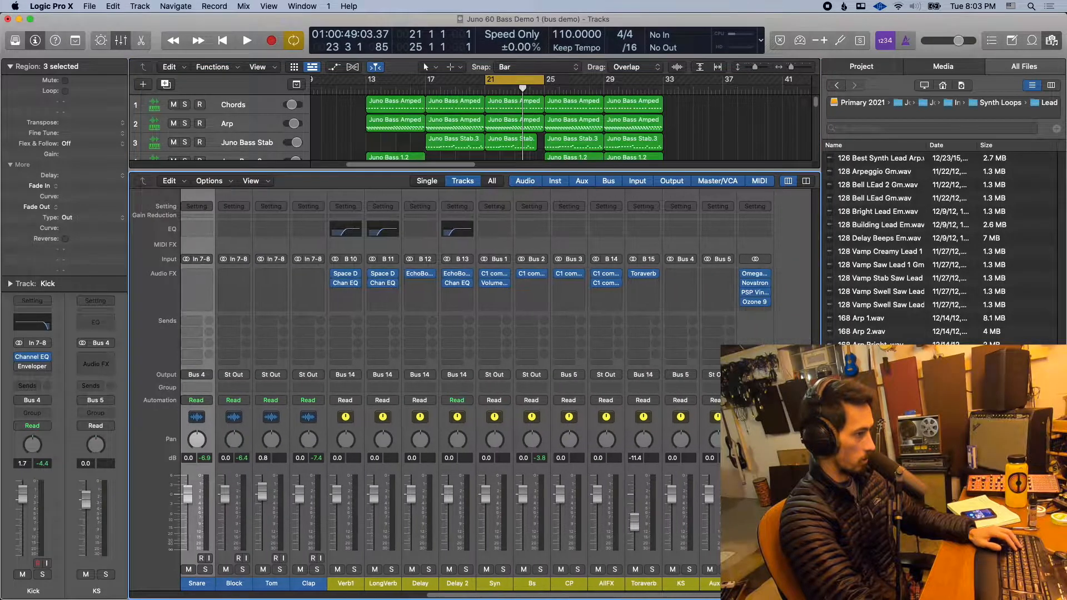
pyautogui.doubleClick(716, 583)
pyautogui.write('Drums')
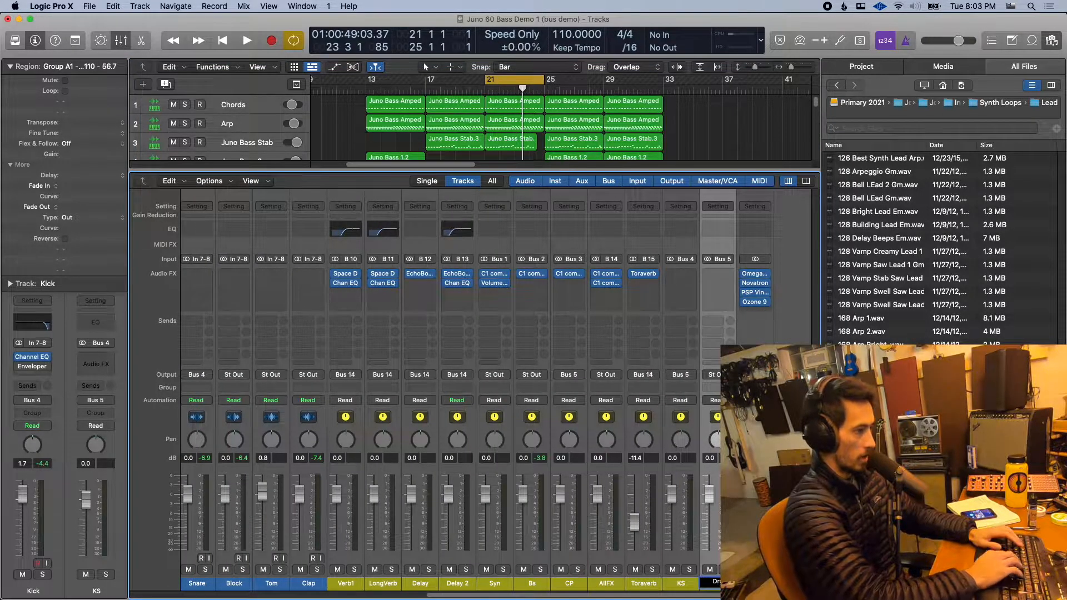
pyautogui.press('Return')
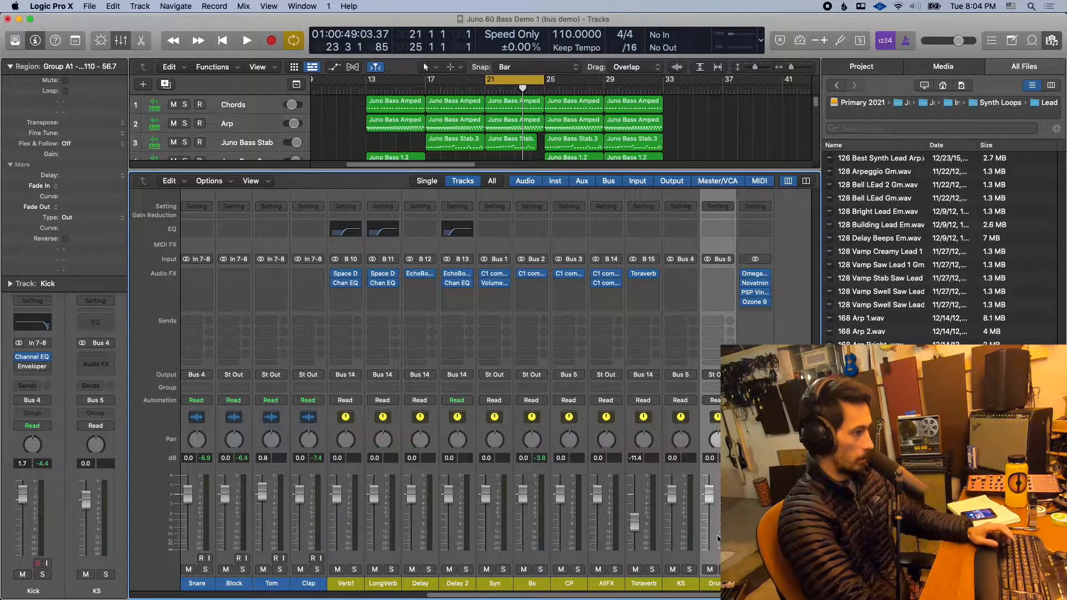
pyautogui.press('x')
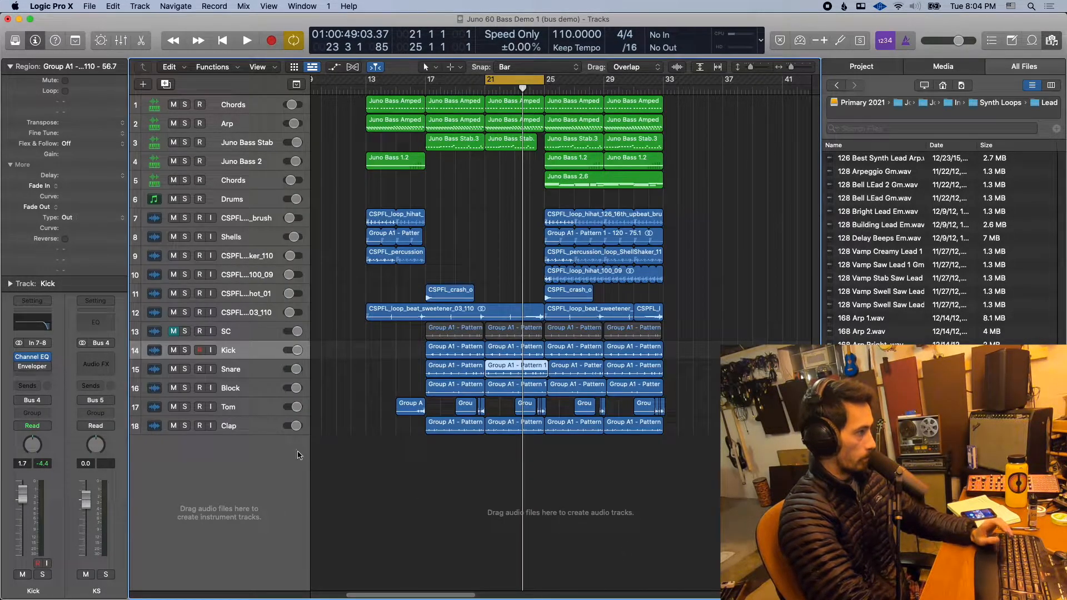
# - Select the Block, Tom and Clap tracks together and route their output directly to Bus 5
pyautogui.click(241, 395)
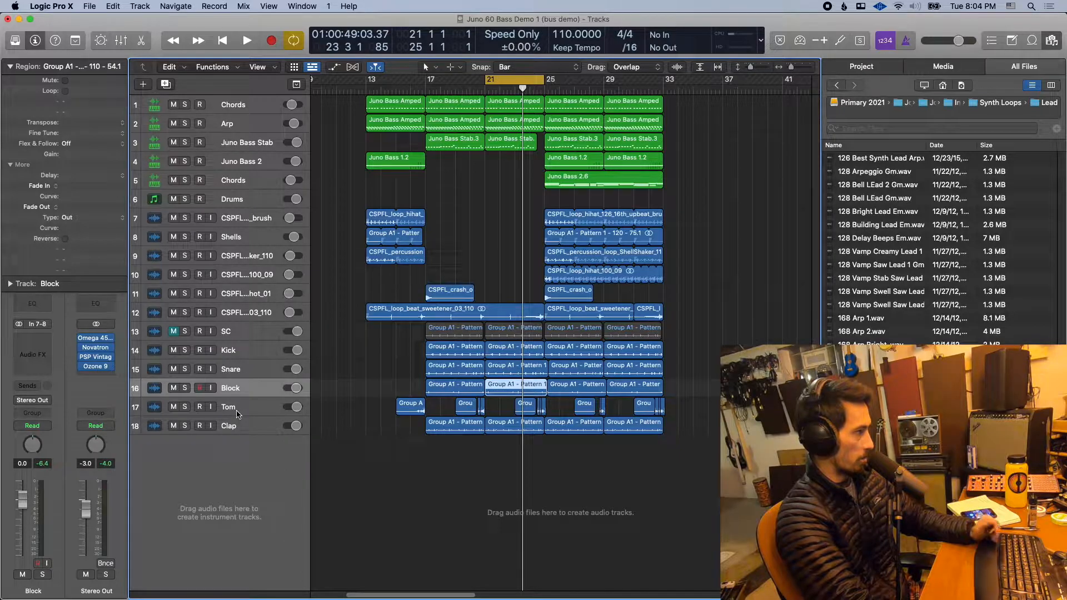
pyautogui.click(237, 414)
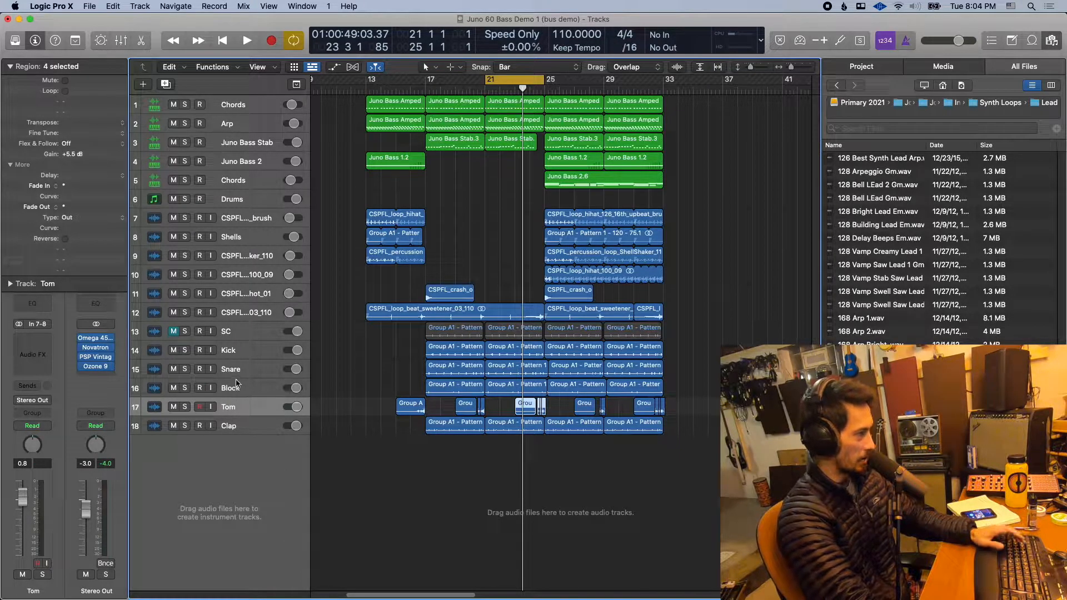
pyautogui.keyDown('shift'); pyautogui.click(235, 392); pyautogui.keyUp('shift')
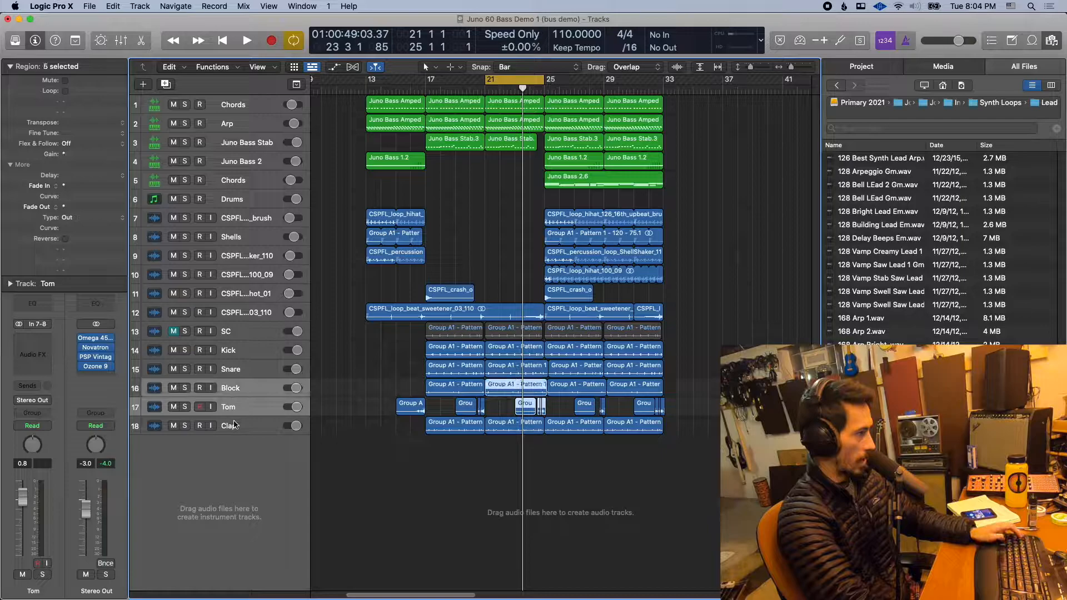
pyautogui.keyDown('shift'); pyautogui.click(235, 425); pyautogui.keyUp('shift')
pyautogui.click(39, 406)
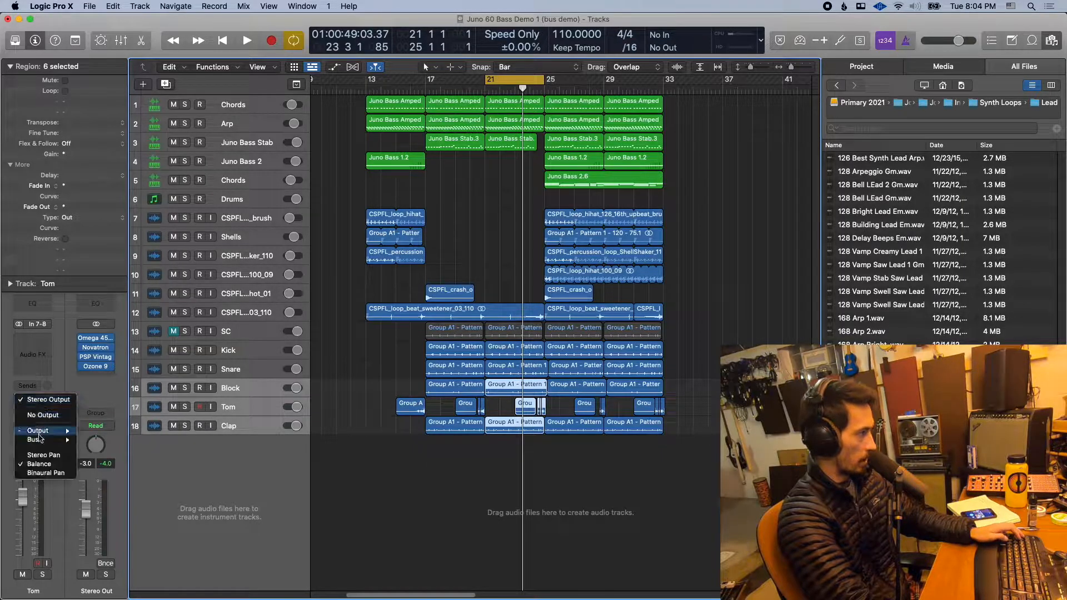
pyautogui.moveTo(39, 439)
pyautogui.click(127, 281)
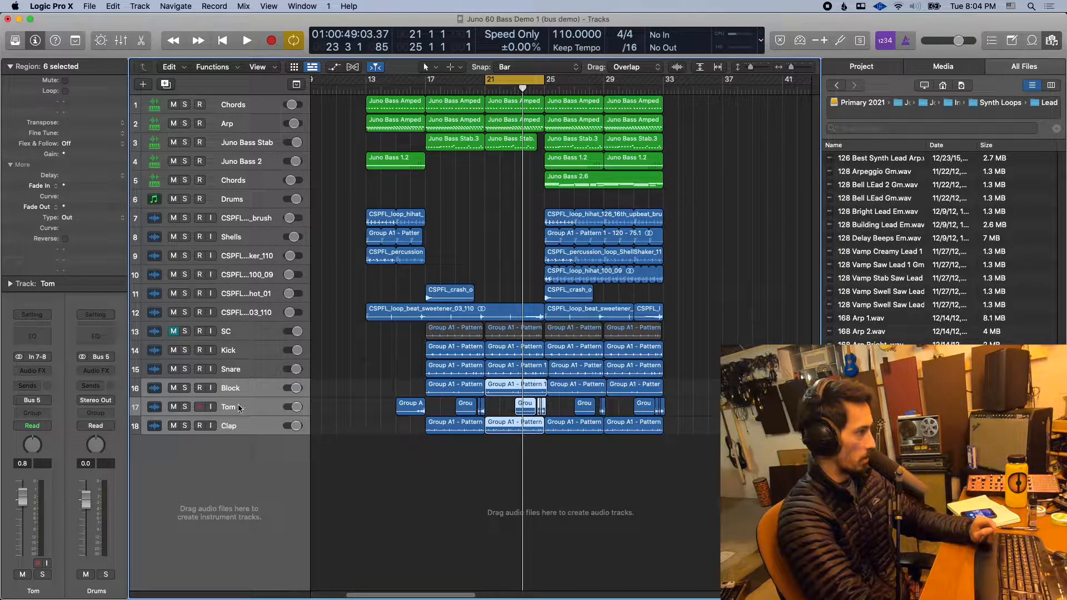
# - Review the channel routing of percussion tracks 7 to 12 and the C1 compressor settings on the CP aux channel
pyautogui.click(242, 378)
pyautogui.click(243, 293)
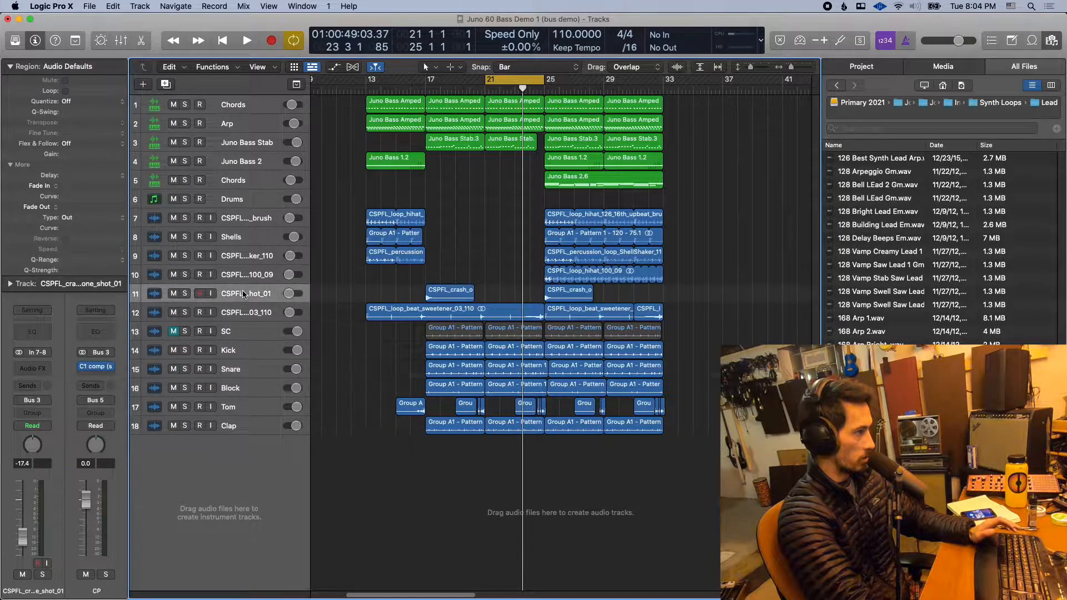
pyautogui.click(245, 270)
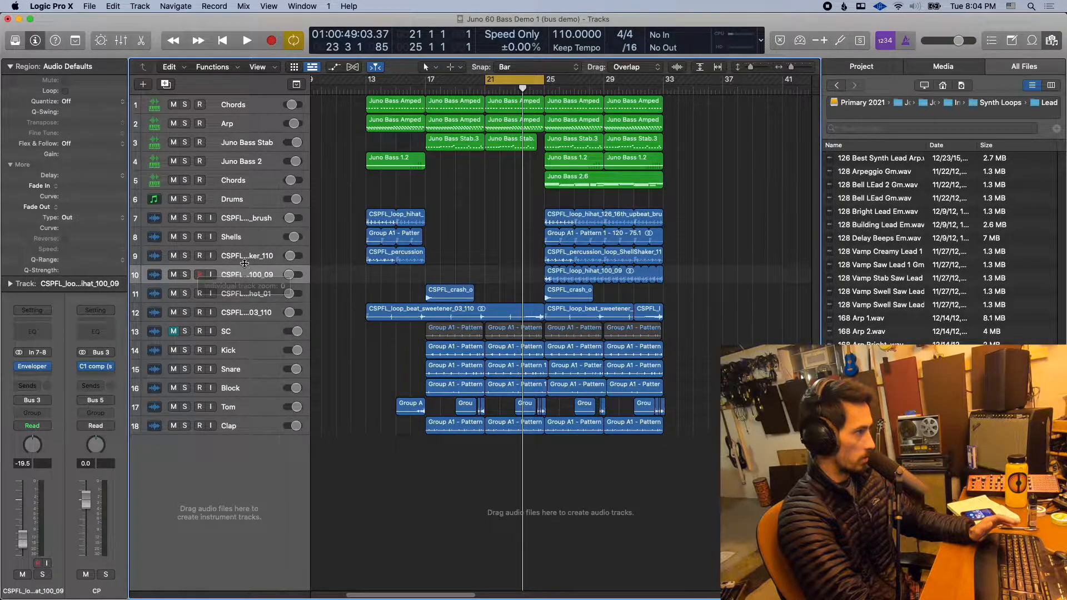
pyautogui.click(246, 256)
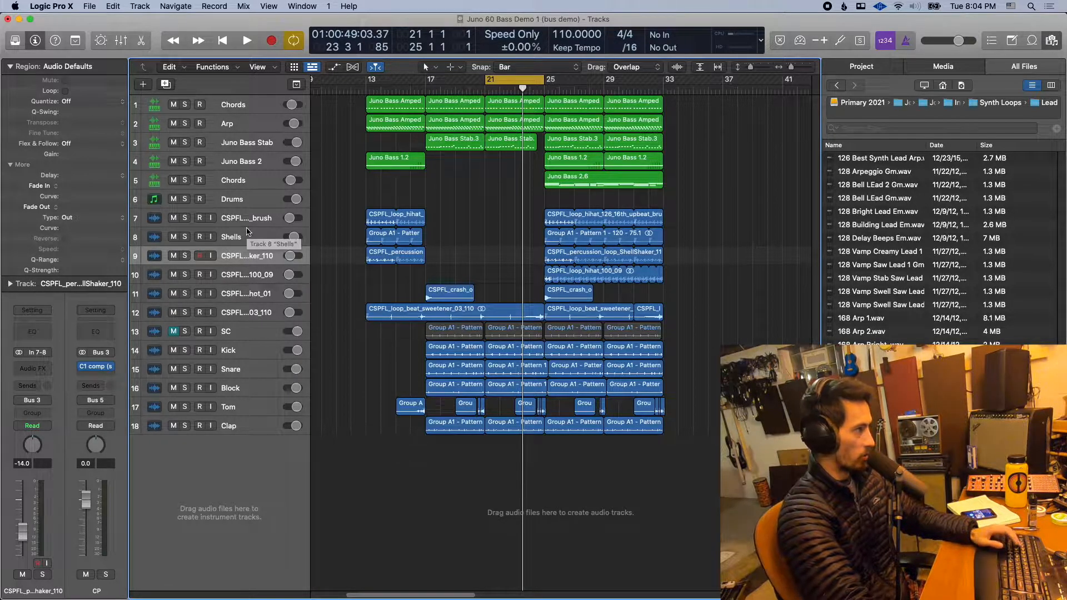
pyautogui.press('Up')
pyautogui.press('Up')
pyautogui.keyDown('shift'); pyautogui.click(248, 294); pyautogui.keyUp('shift')
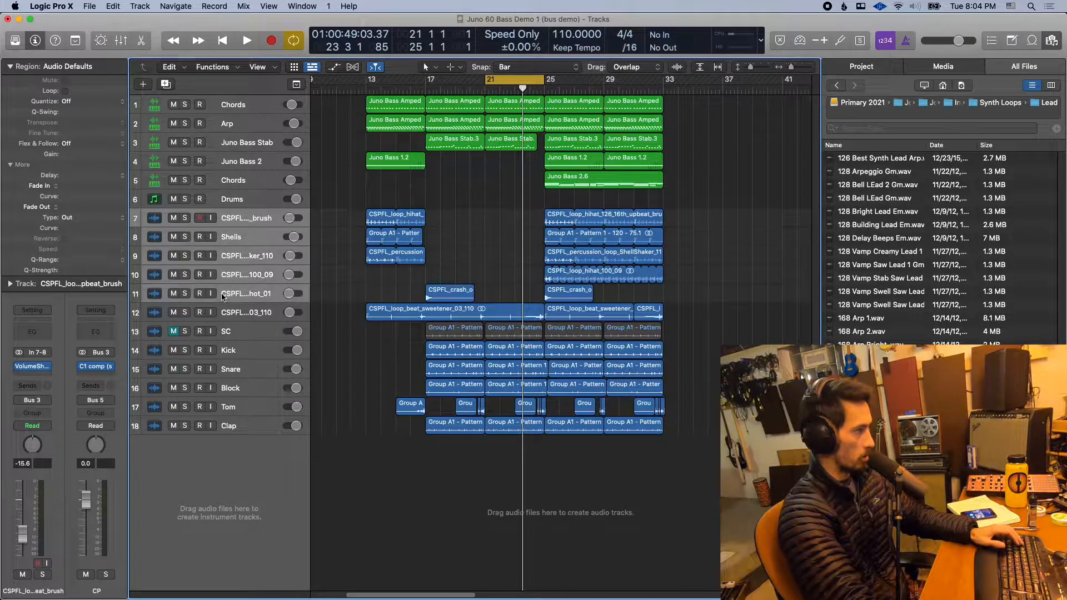
pyautogui.click(97, 366)
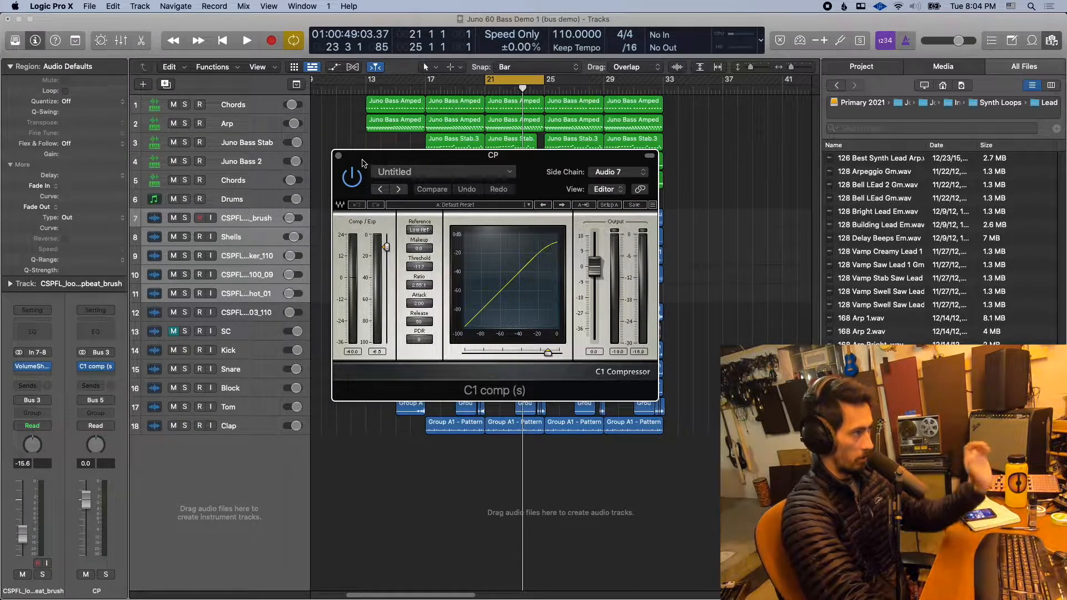
pyautogui.click(338, 156)
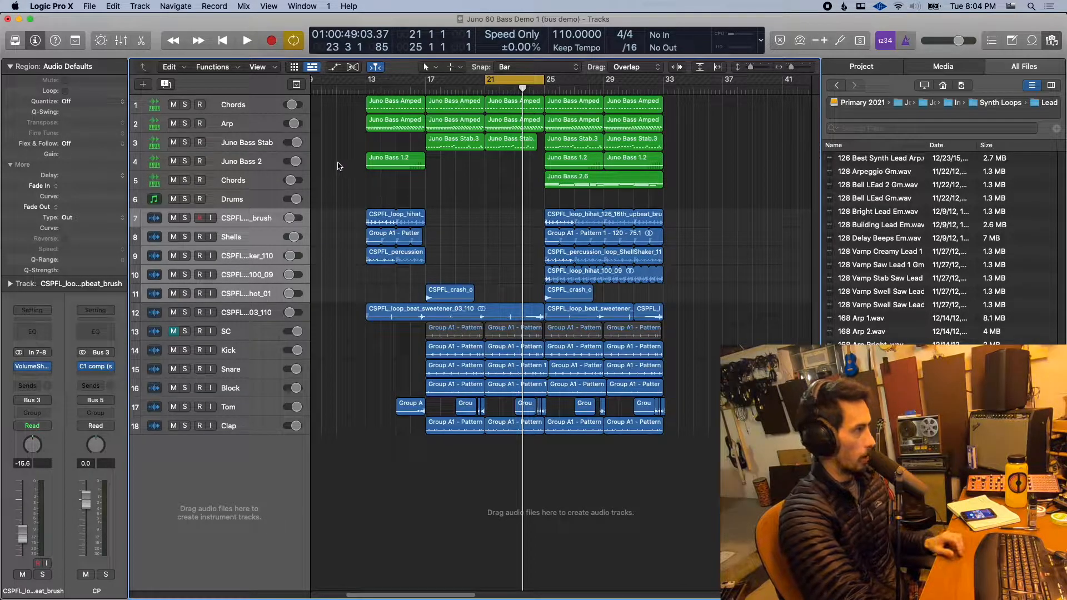
# - Solo the KS aux channel that carries the Kick and Snare and start playback
pyautogui.click(248, 349)
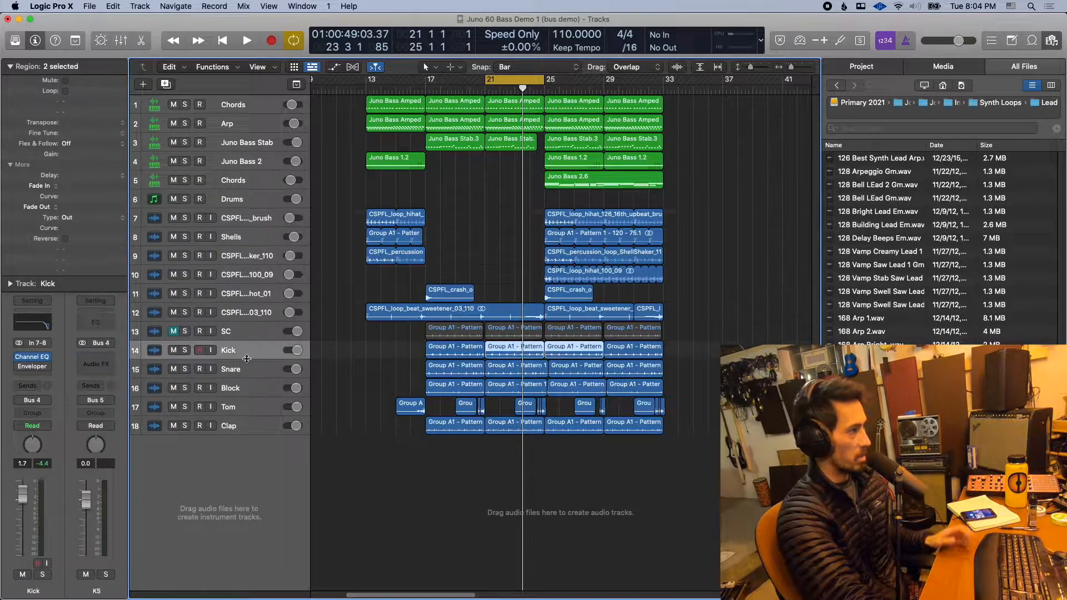
pyautogui.click(246, 366)
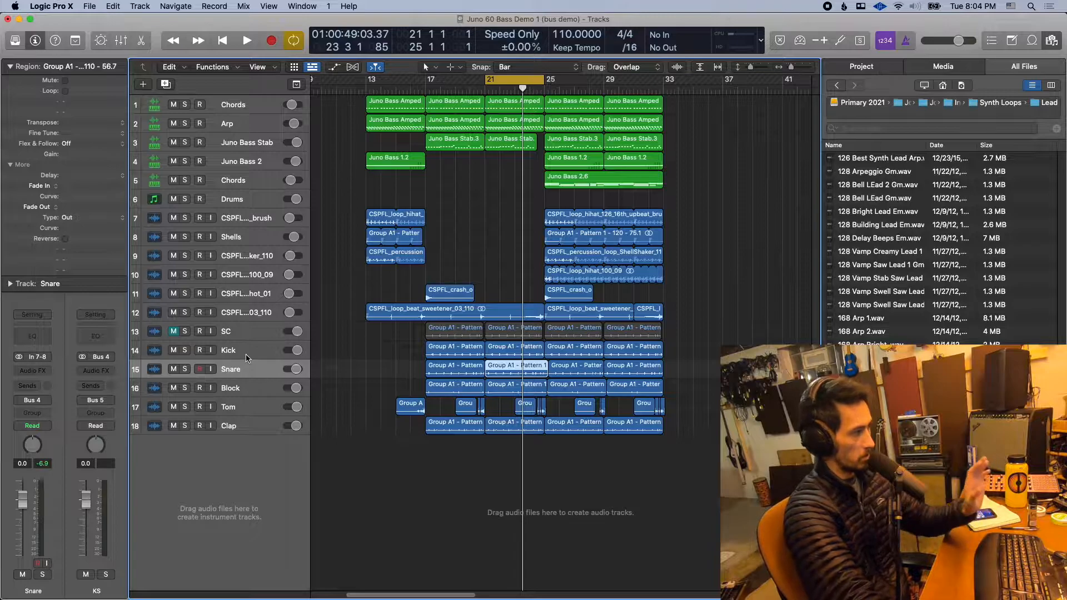
pyautogui.click(109, 578)
pyautogui.press('space')
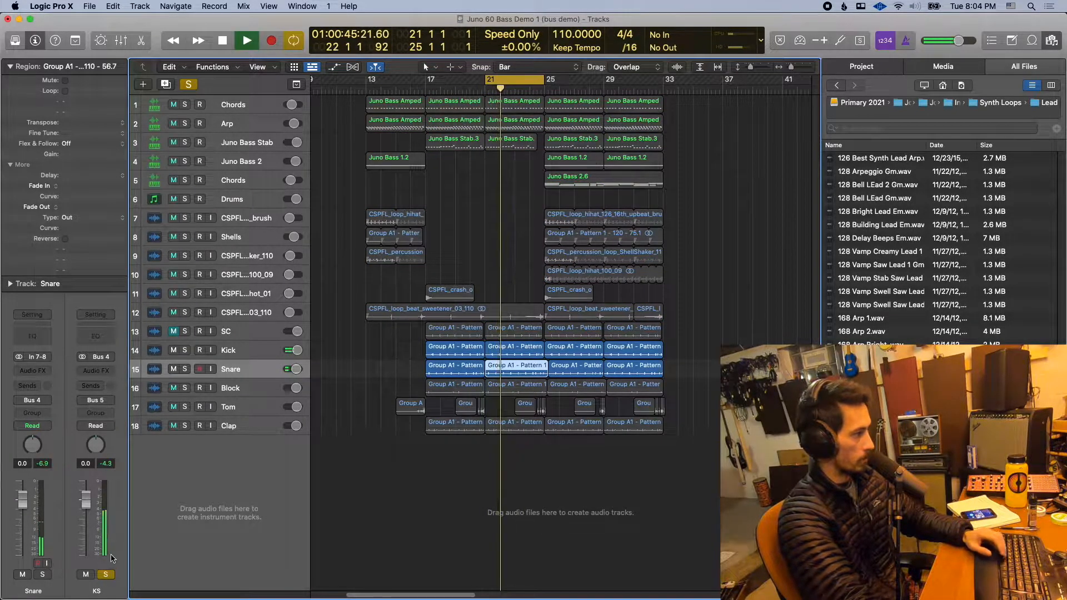
# - Stop playback, unsolo the KS aux channel, and check the channel routing of percussion tracks 9 and 11
pyautogui.press('space')
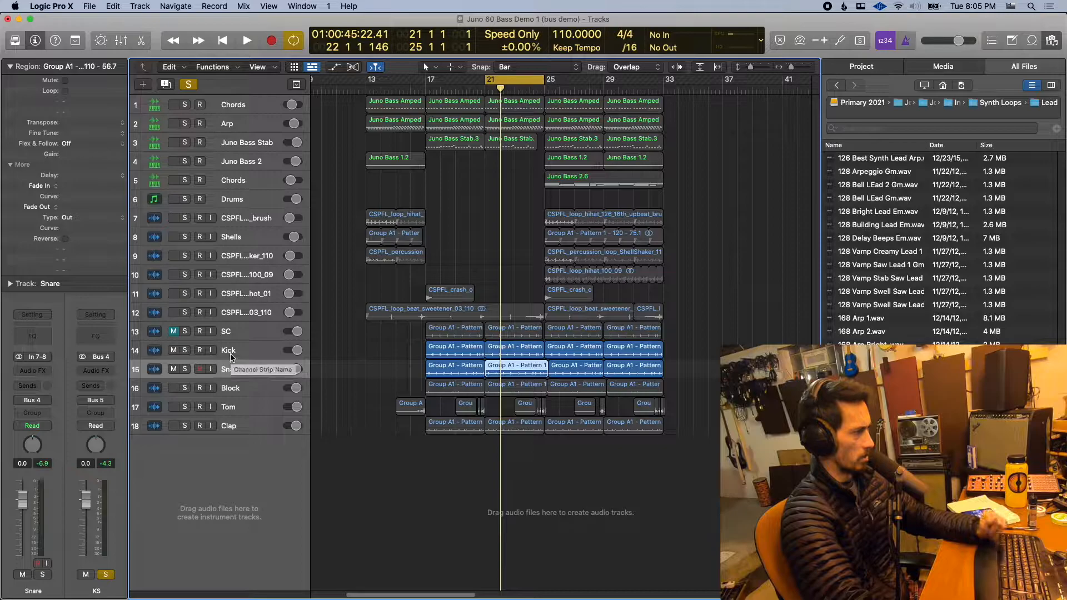
pyautogui.click(106, 573)
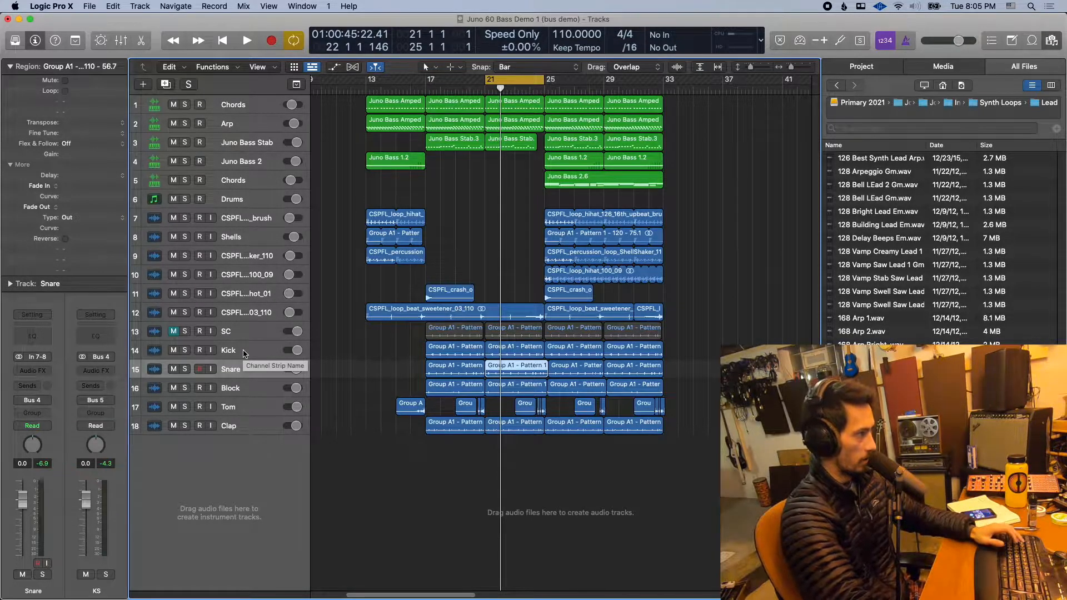
pyautogui.click(265, 254)
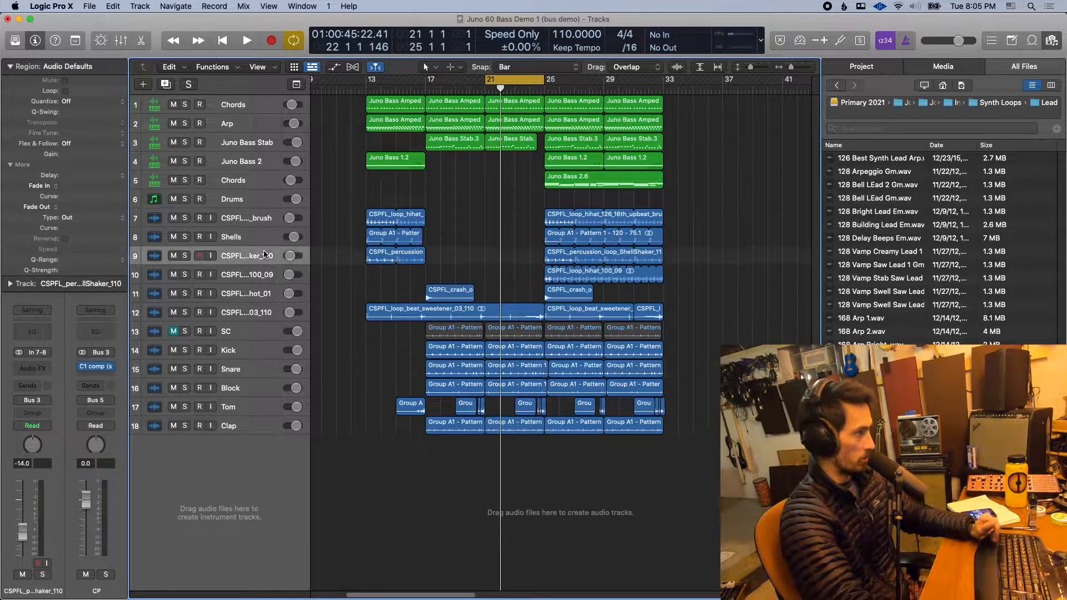
pyautogui.click(259, 299)
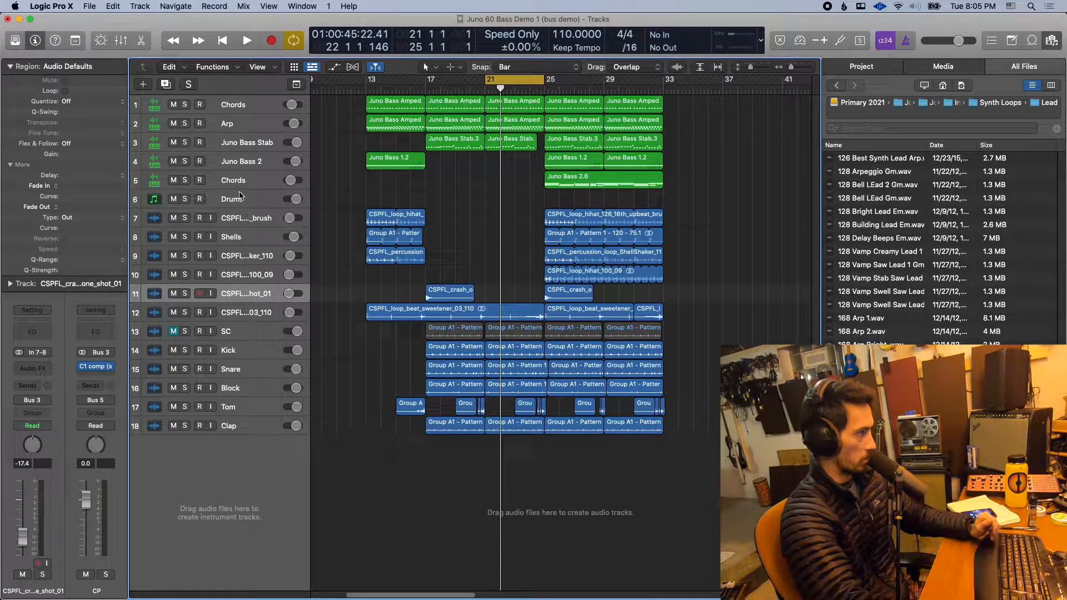
# - Move the cycle range to bars 25 to 29 while checking the output routing of the Juno Bass Stab, lower Chords and Juno Bass 2 tracks
pyautogui.click(240, 148)
pyautogui.keyDown('shift'); pyautogui.click(240, 161); pyautogui.keyUp('shift')
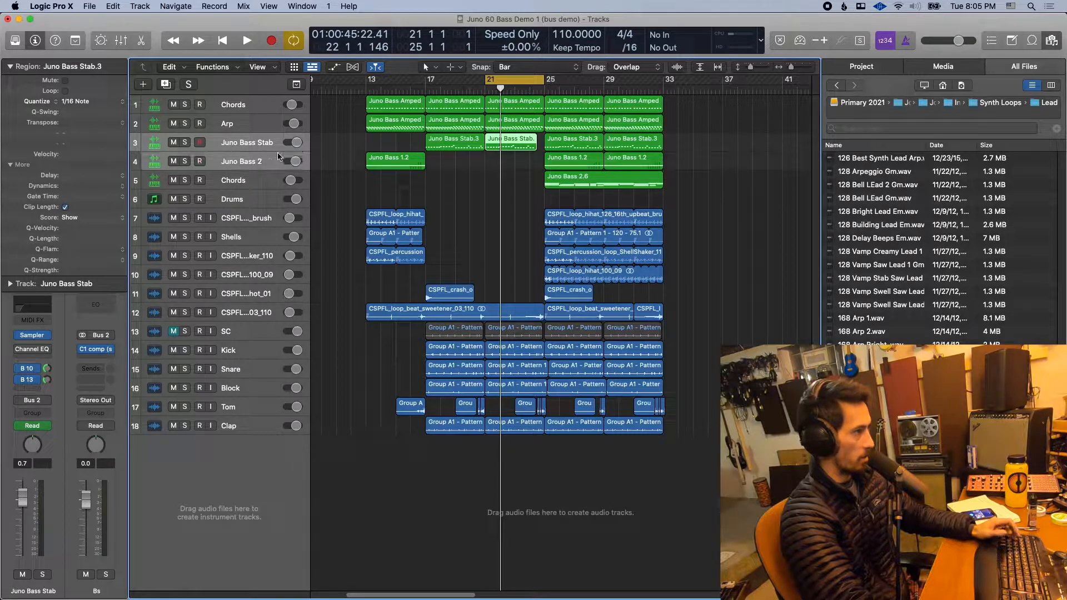
pyautogui.moveTo(582, 82)
pyautogui.mouseDown()
pyautogui.moveTo(524, 84)
pyautogui.moveTo(582, 85)
pyautogui.mouseUp()
pyautogui.click(251, 177)
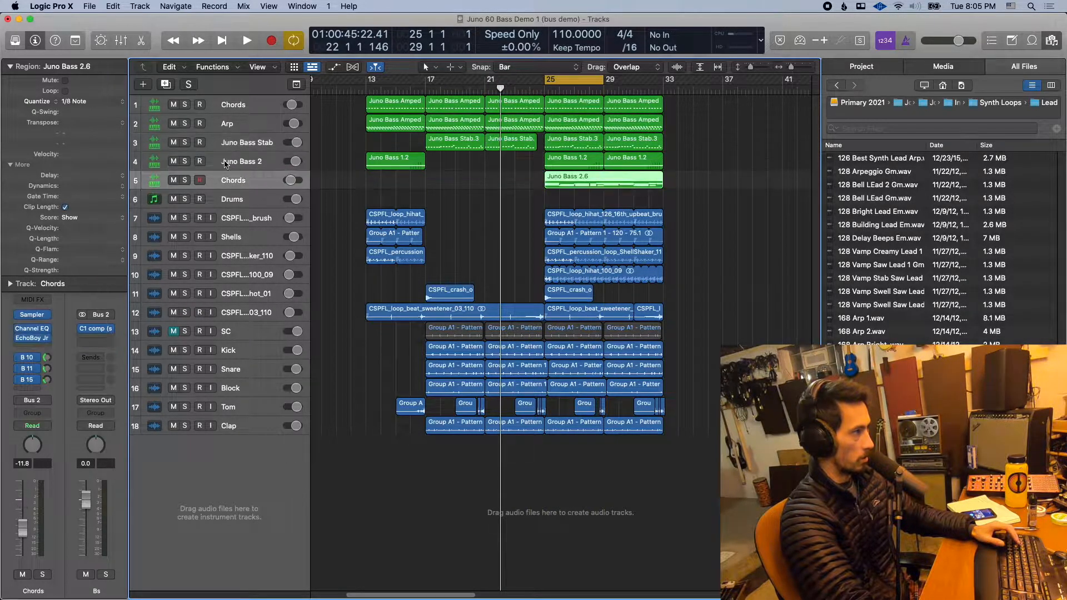
pyautogui.click(222, 161)
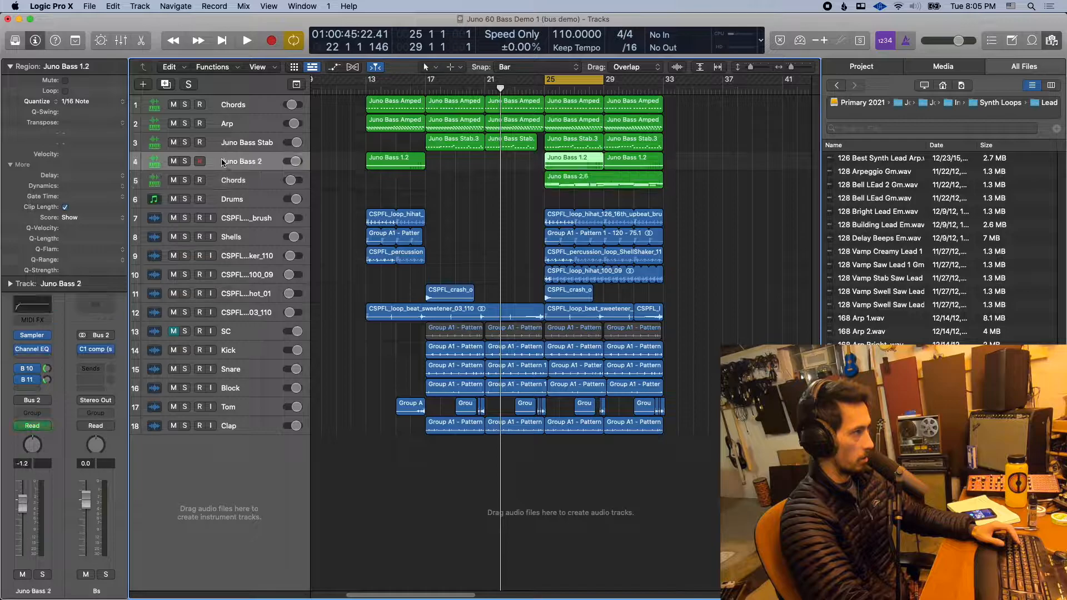
# - Audition the Juno Bass Stab track in solo and inspect its Channel EQ curve
pyautogui.click(185, 142)
pyautogui.press('space')
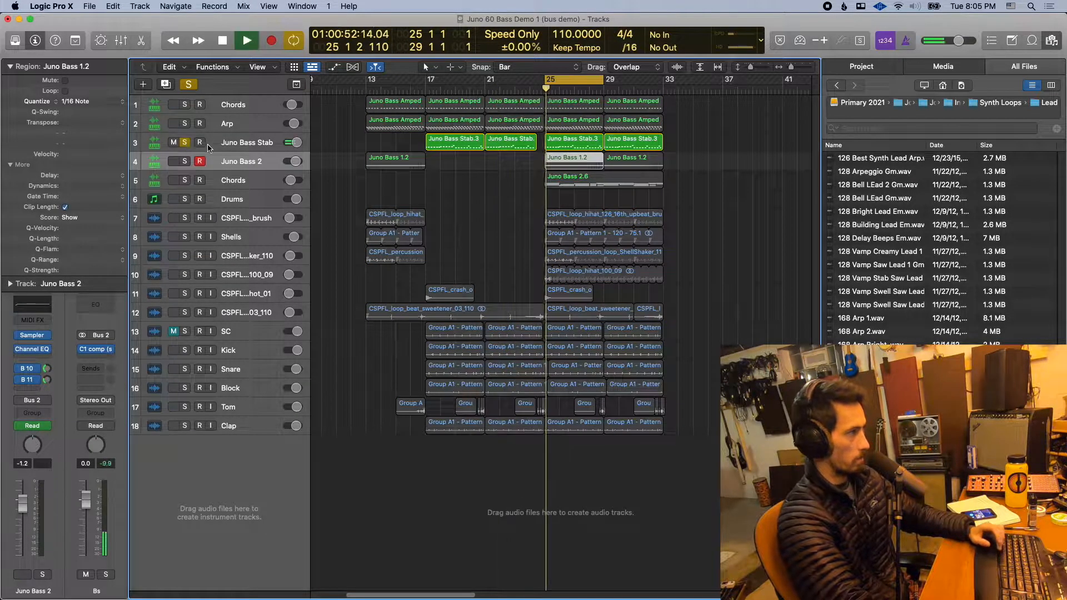
pyautogui.click(214, 146)
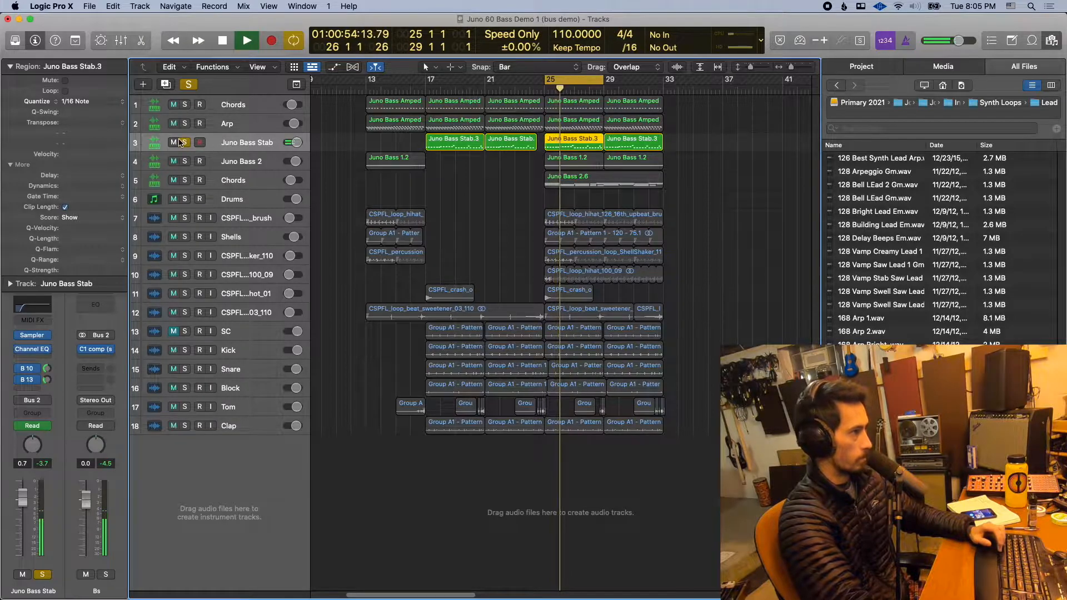
pyautogui.press('space')
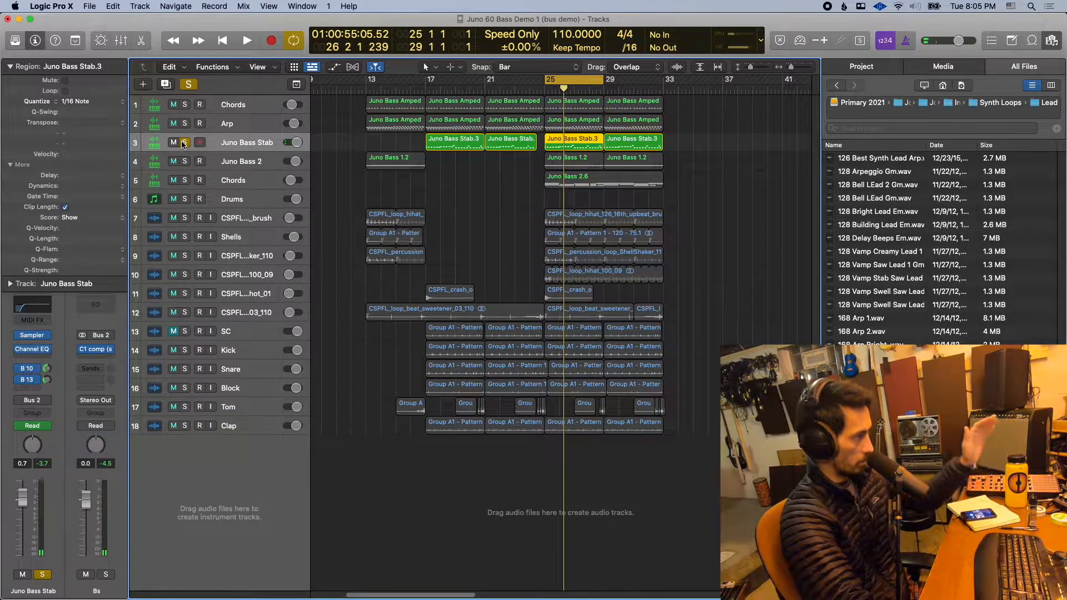
pyautogui.click(48, 351)
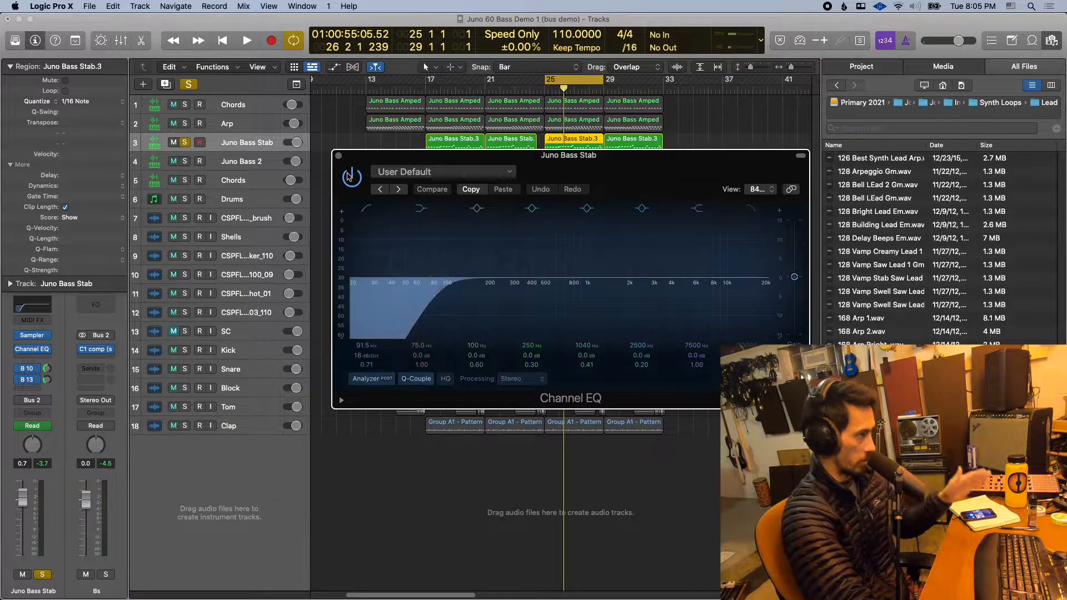
pyautogui.click(338, 155)
# - Switch the solo from Juno Bass Stab to Juno Bass 2 and audition that track on its own
pyautogui.click(188, 162)
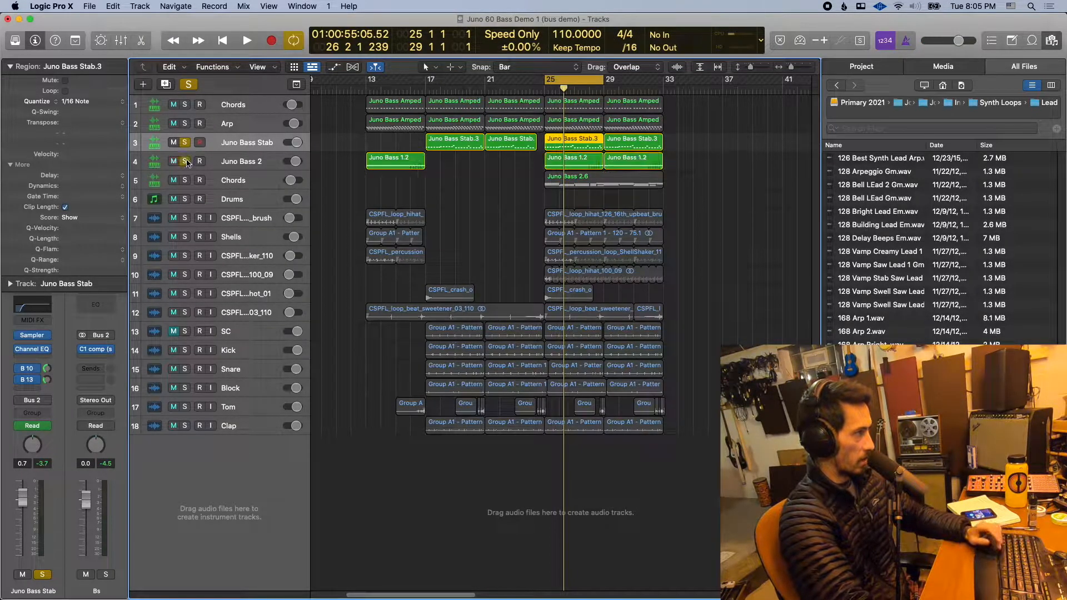
pyautogui.click(185, 143)
pyautogui.click(210, 160)
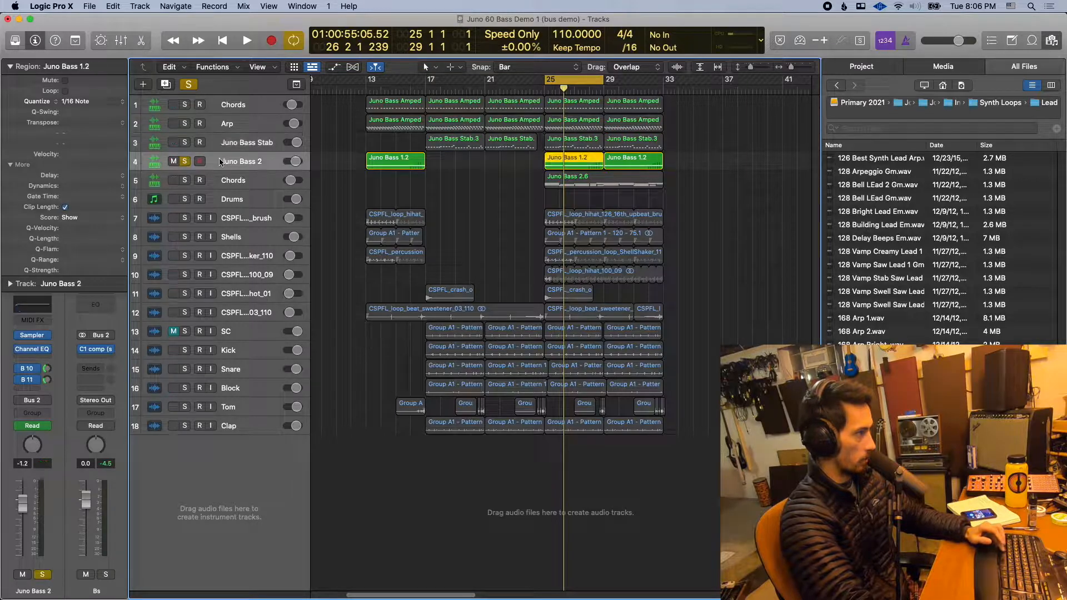
pyautogui.press('space')
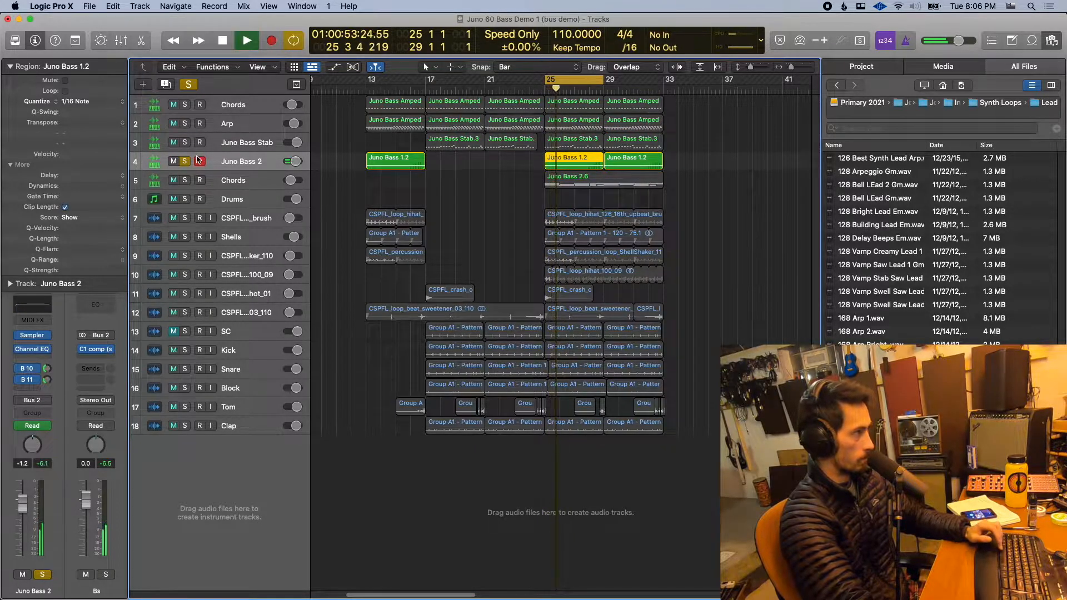
pyautogui.press('space')
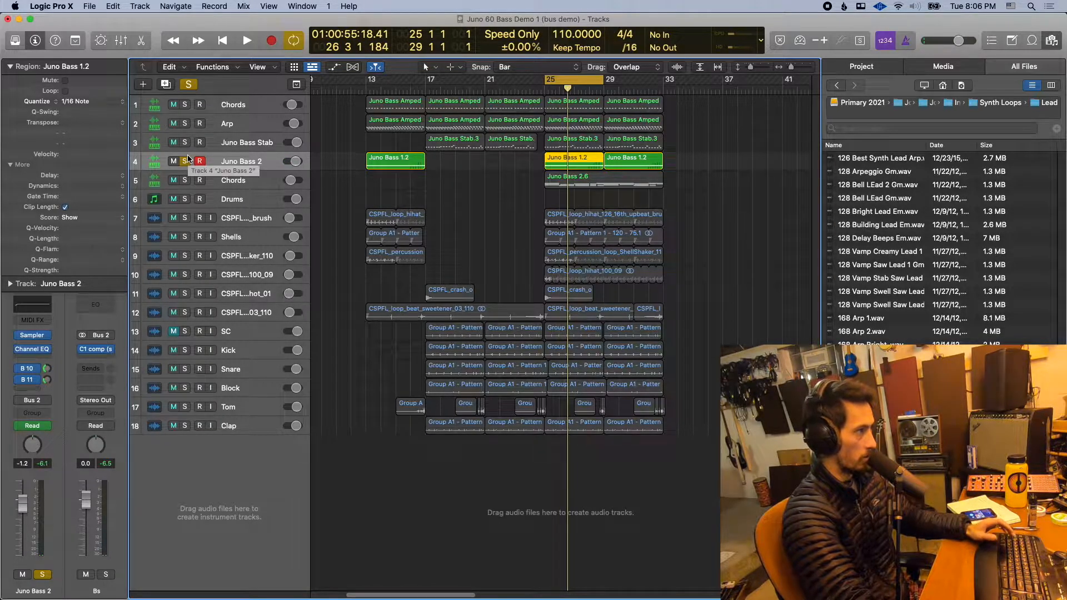
# - Add Juno Bass Stab to the solo and play both bass tracks together through the Bs aux channel
pyautogui.click(184, 143)
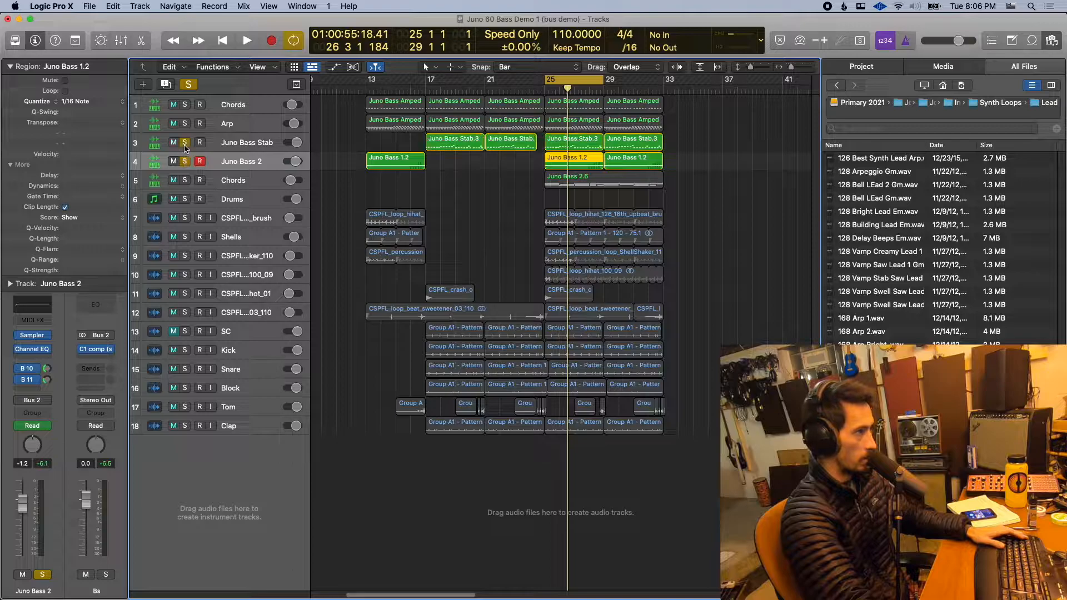
pyautogui.press('space')
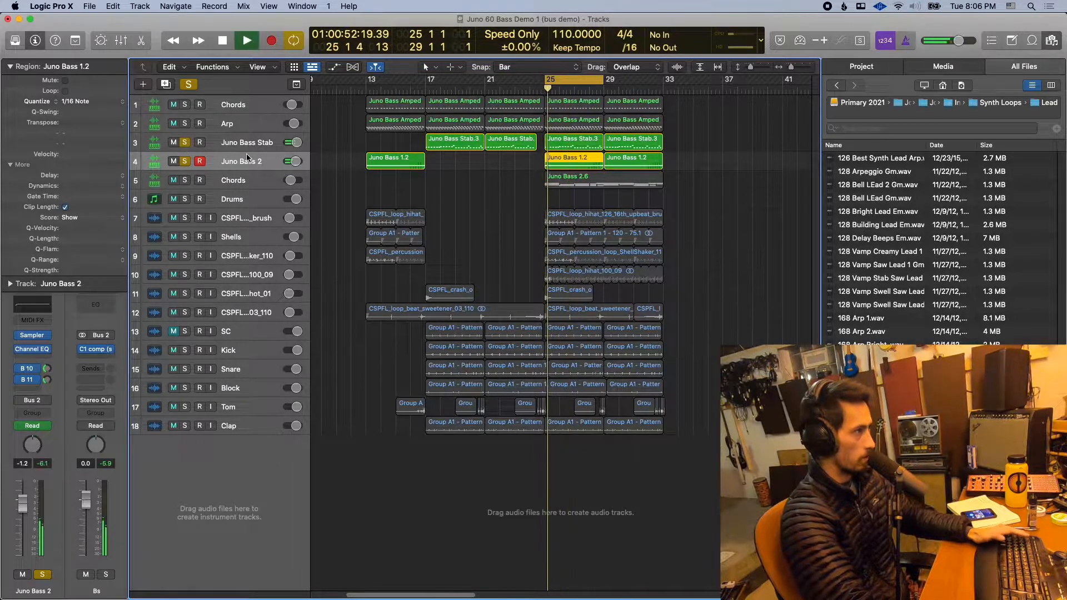
pyautogui.press('space')
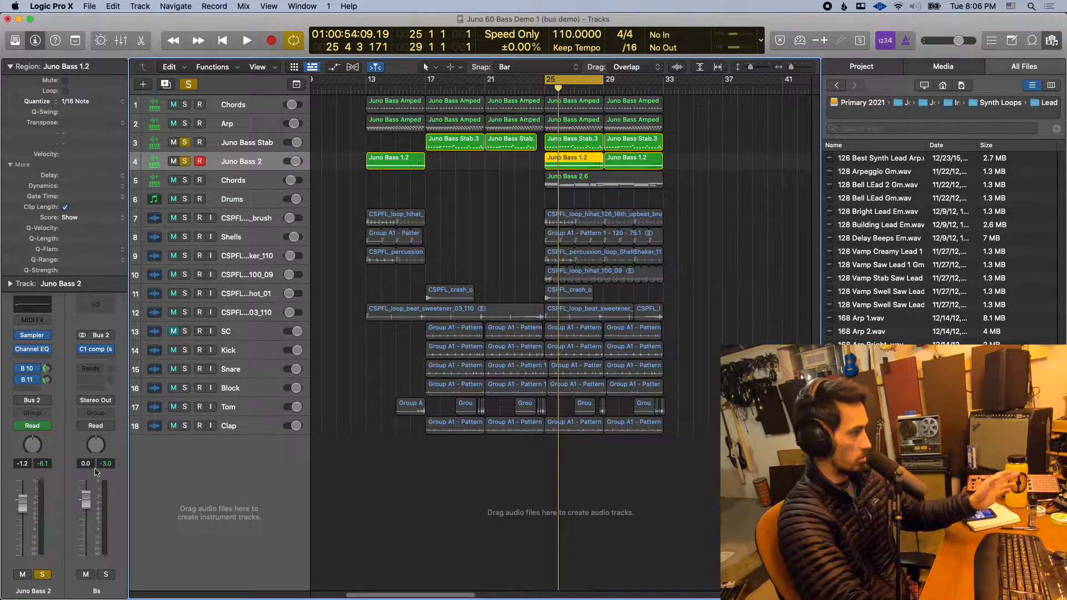
# - Examine the side chain source of the C1 compressor on the Bs aux channel and observe the compression during playback
pyautogui.click(95, 352)
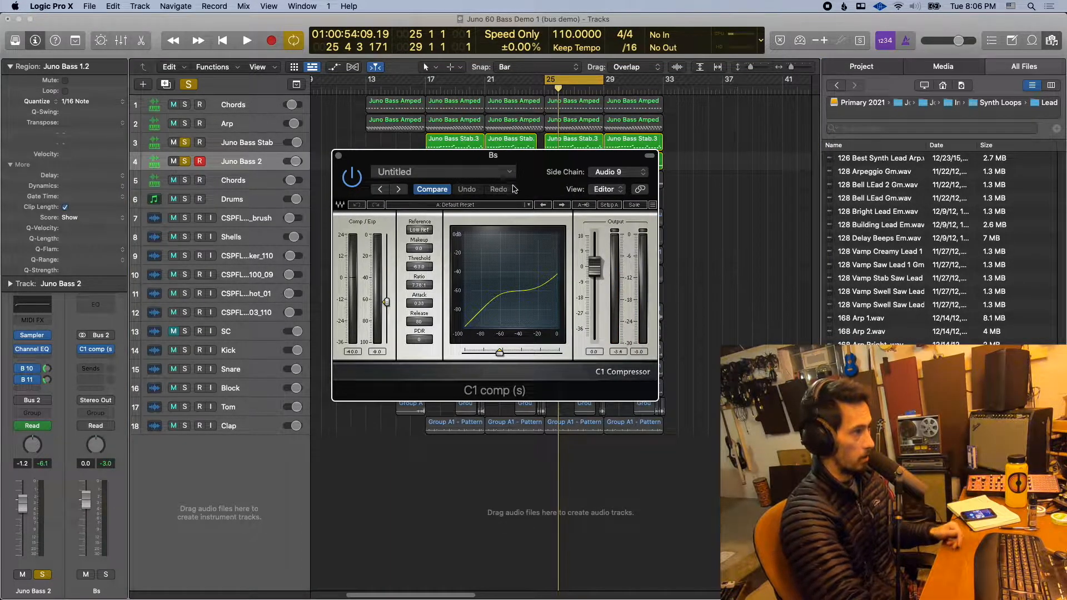
pyautogui.click(598, 171)
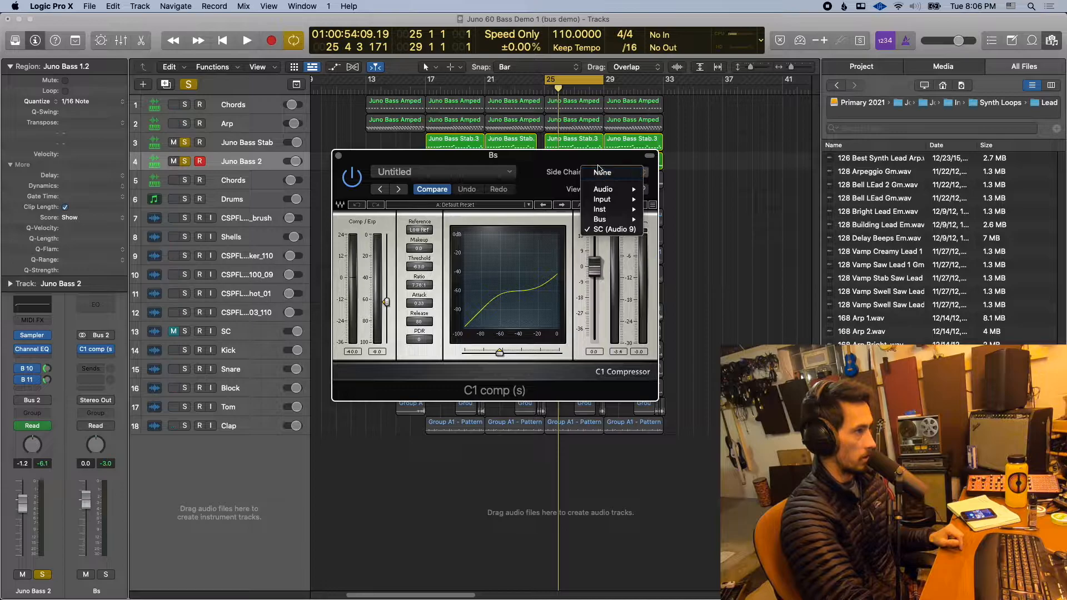
pyautogui.click(597, 158)
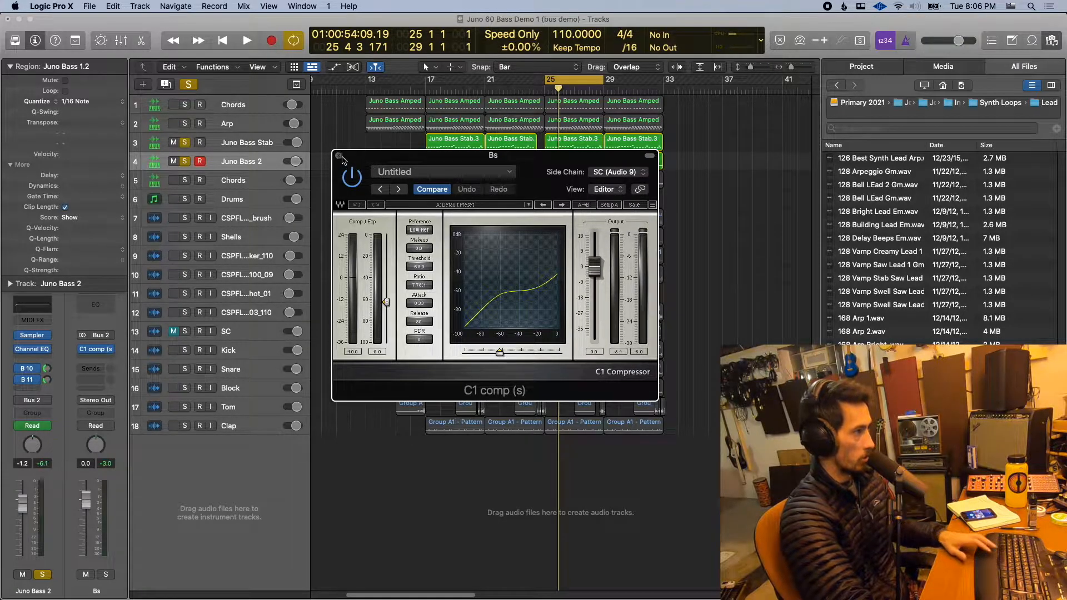
pyautogui.press('space')
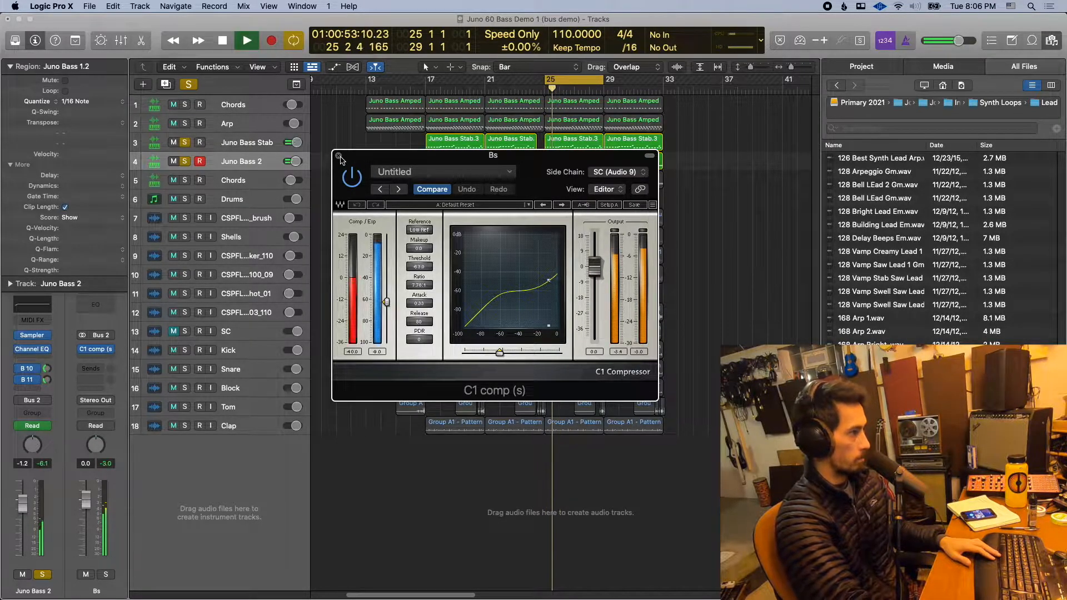
pyautogui.press('space')
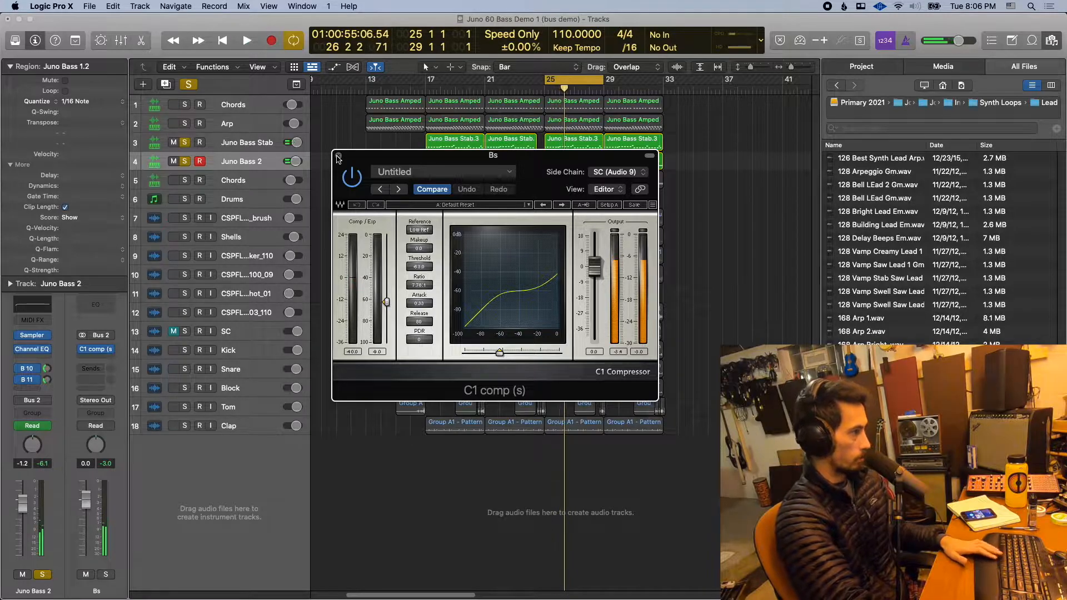
# - Close the C1 compressor window and unsolo the Juno Bass 2 and Juno Bass Stab tracks
pyautogui.click(337, 156)
pyautogui.click(185, 162)
pyautogui.click(186, 143)
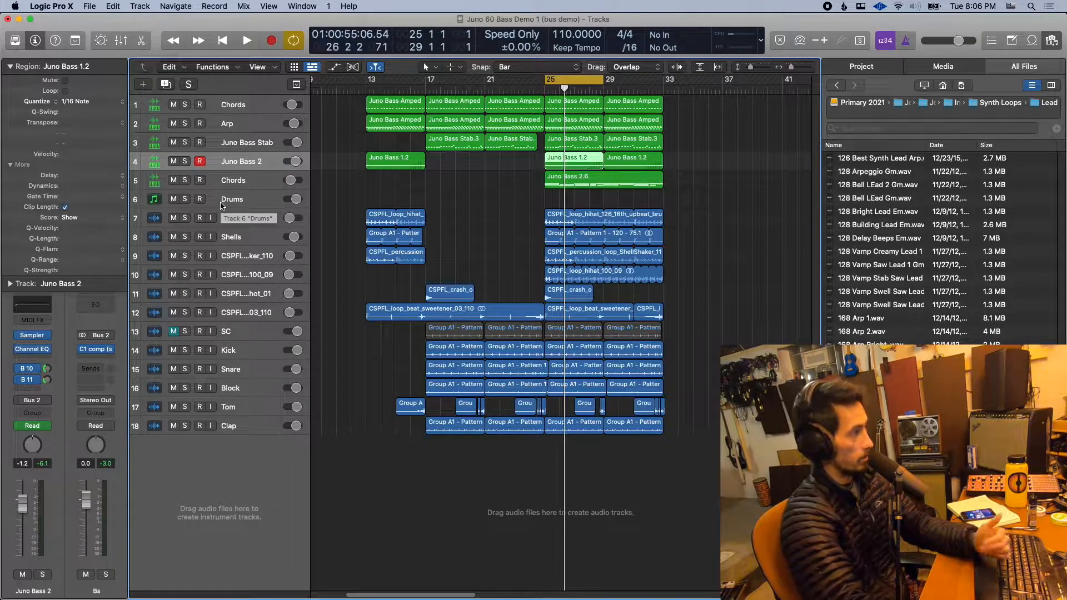
# - Move the Chords track from below Juno Bass 2 to directly beneath the Arp track
pyautogui.click(237, 132)
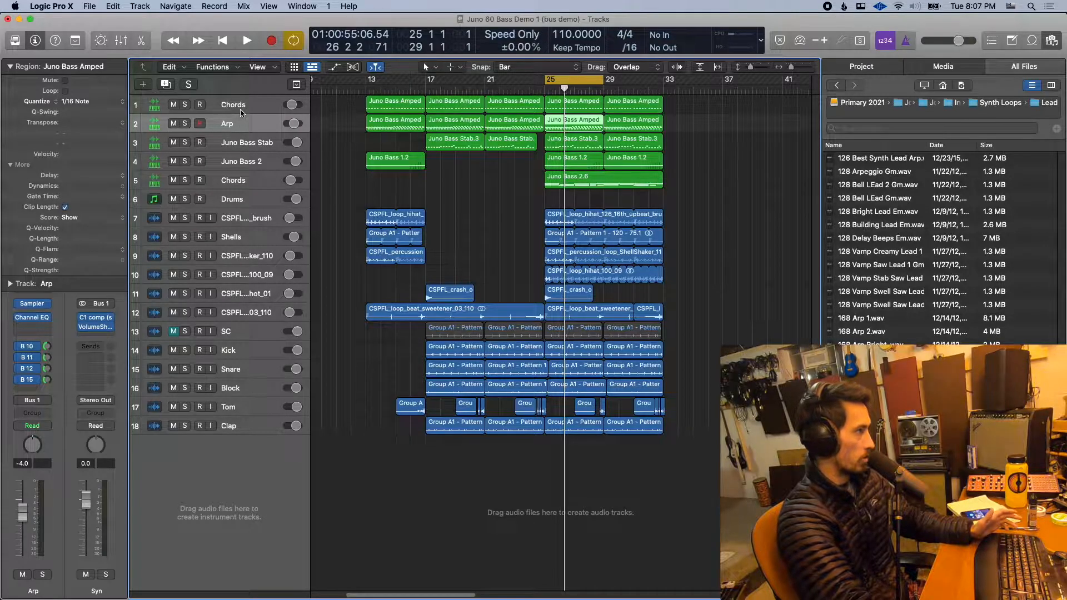
pyautogui.moveTo(233, 180); pyautogui.dragTo(231, 136)
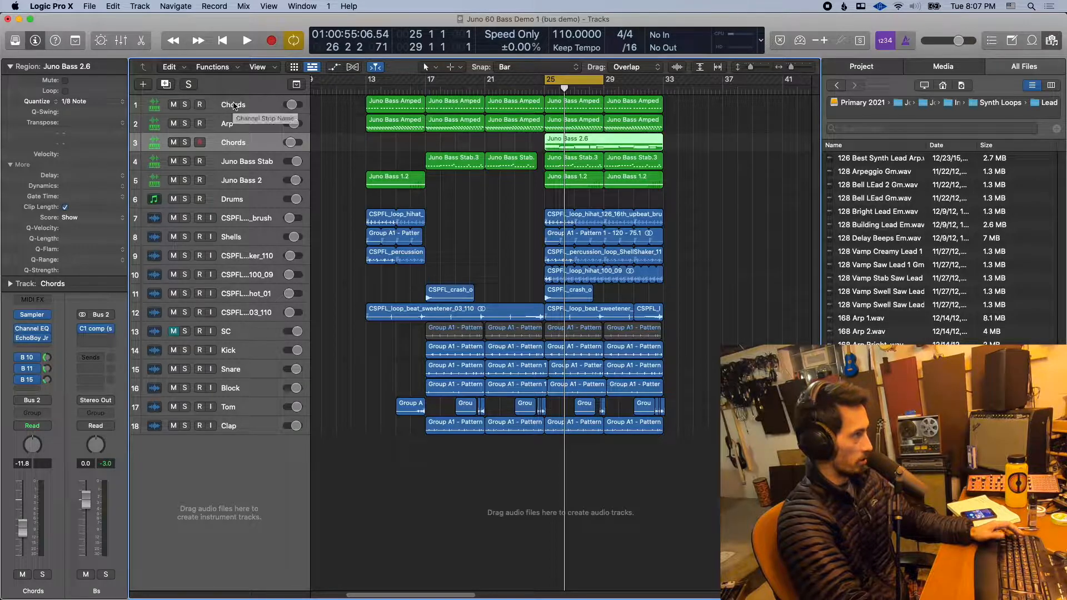
pyautogui.keyDown('shift'); pyautogui.click(233, 105); pyautogui.keyUp('shift')
pyautogui.click(228, 135)
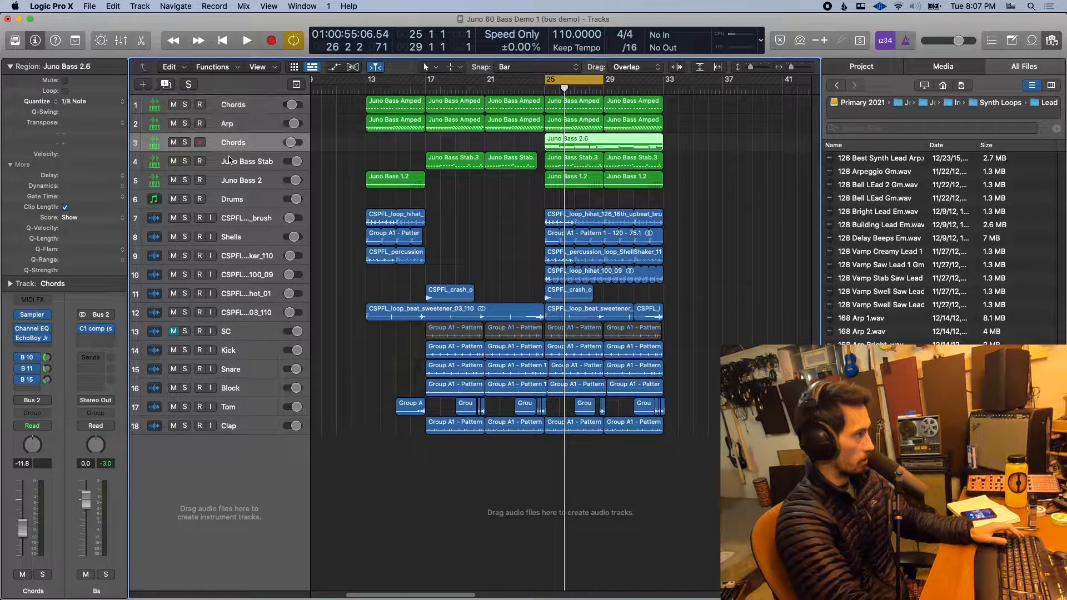
# - Audition the first Chords track in solo, then stop playback and unsolo it
pyautogui.click(184, 105)
pyautogui.press('space')
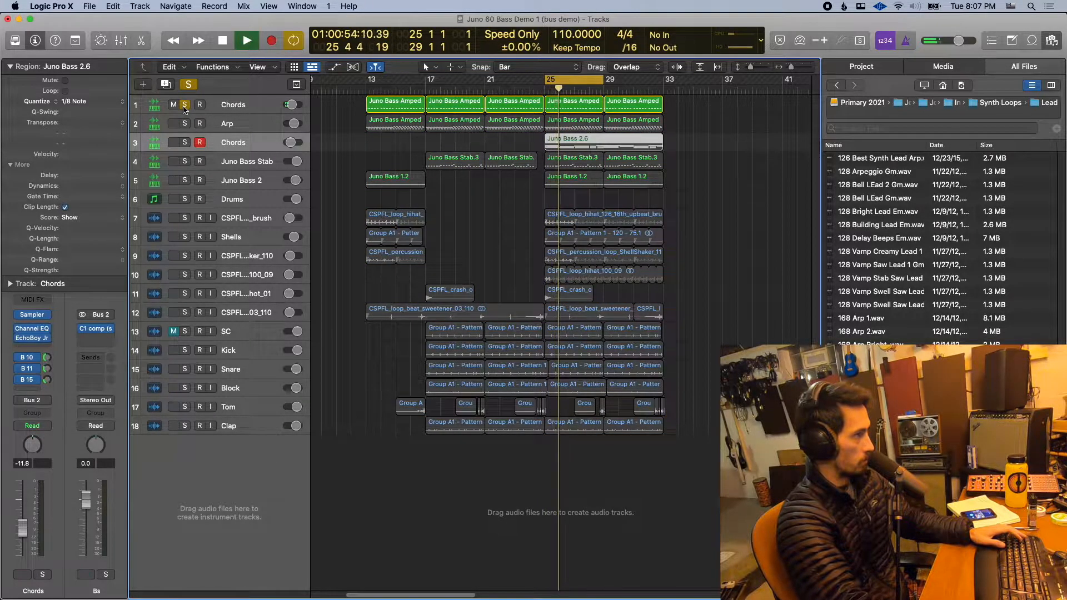
pyautogui.press('space')
pyautogui.click(184, 106)
# - Audition the Arp track in solo, stop playback and clear its solo
pyautogui.click(185, 123)
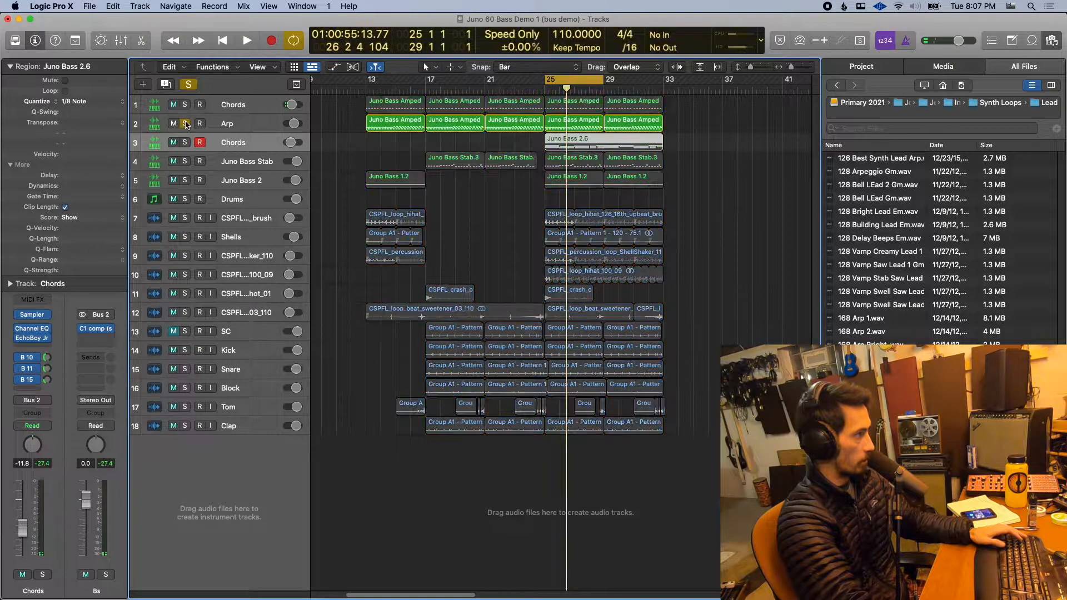
pyautogui.press('space')
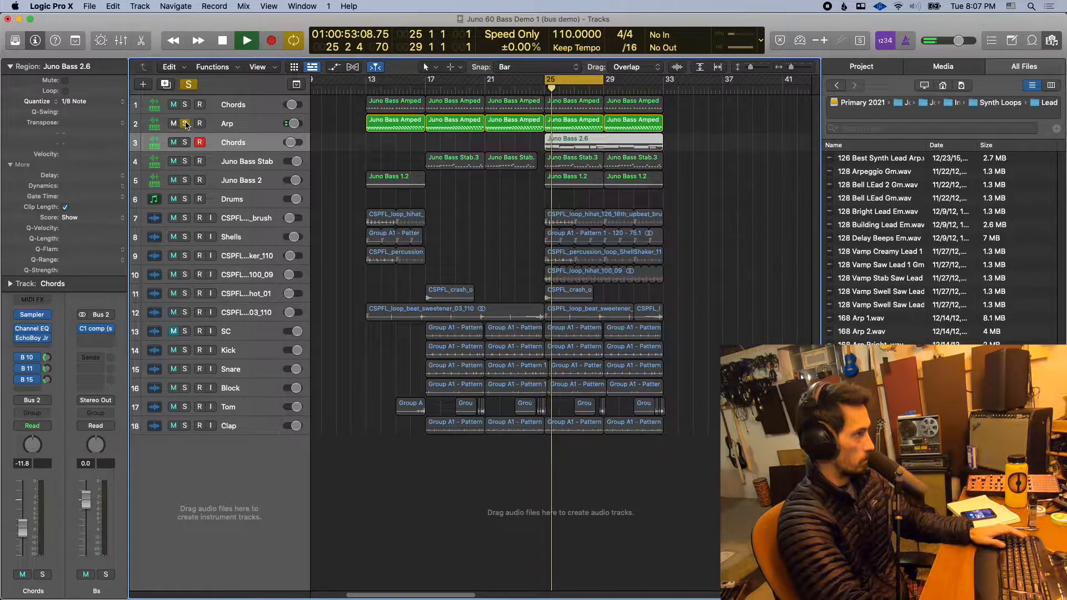
pyautogui.press('space')
pyautogui.click(185, 124)
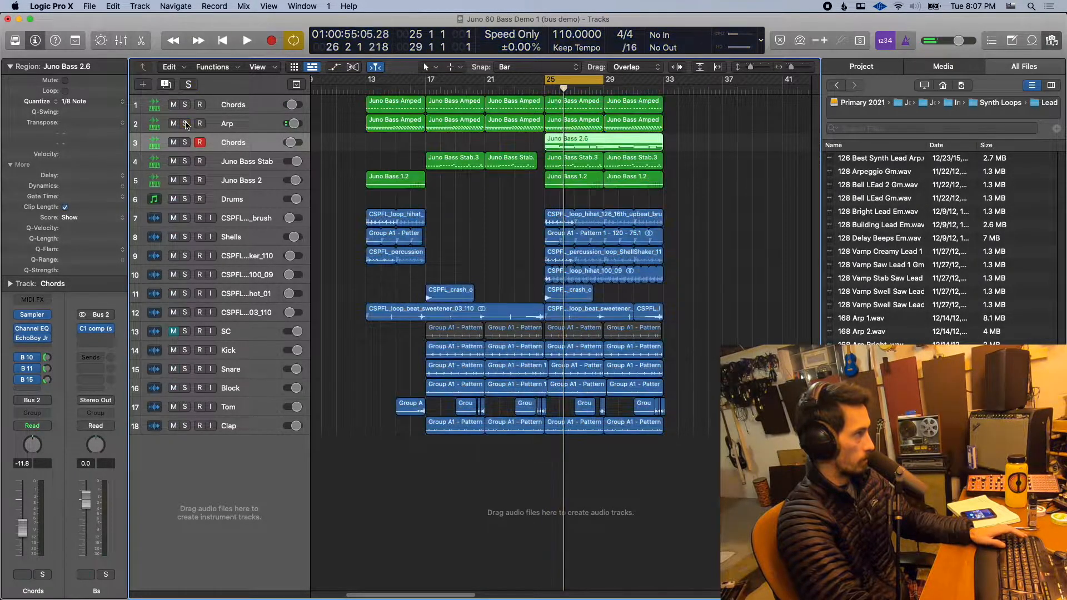
# - Solo the Chords track below Arp and bypass the C1 compressor on the Bs aux channel while playing it
pyautogui.click(185, 142)
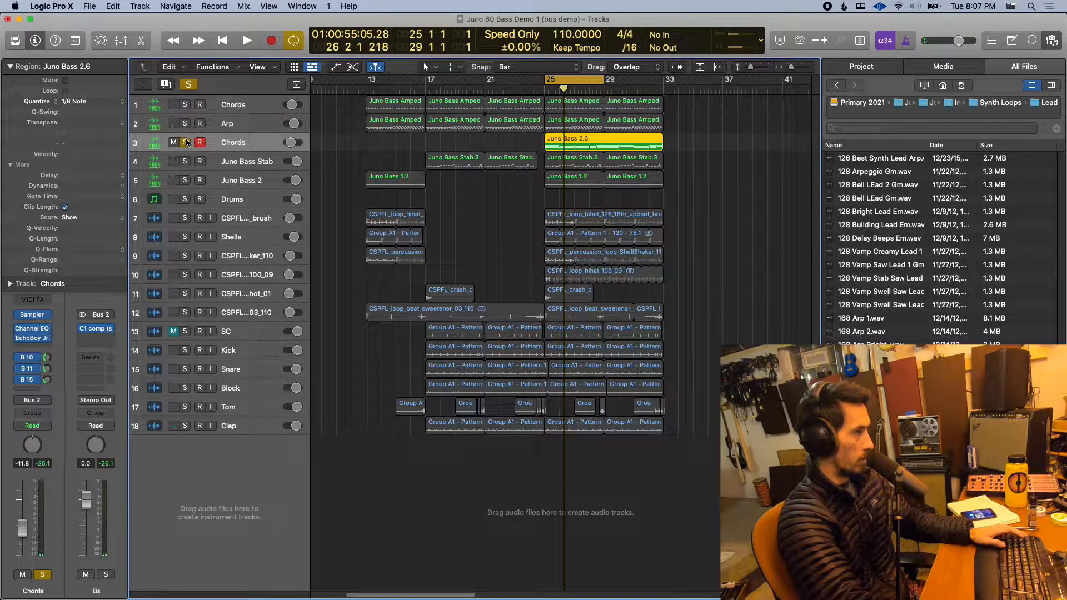
pyautogui.press('space')
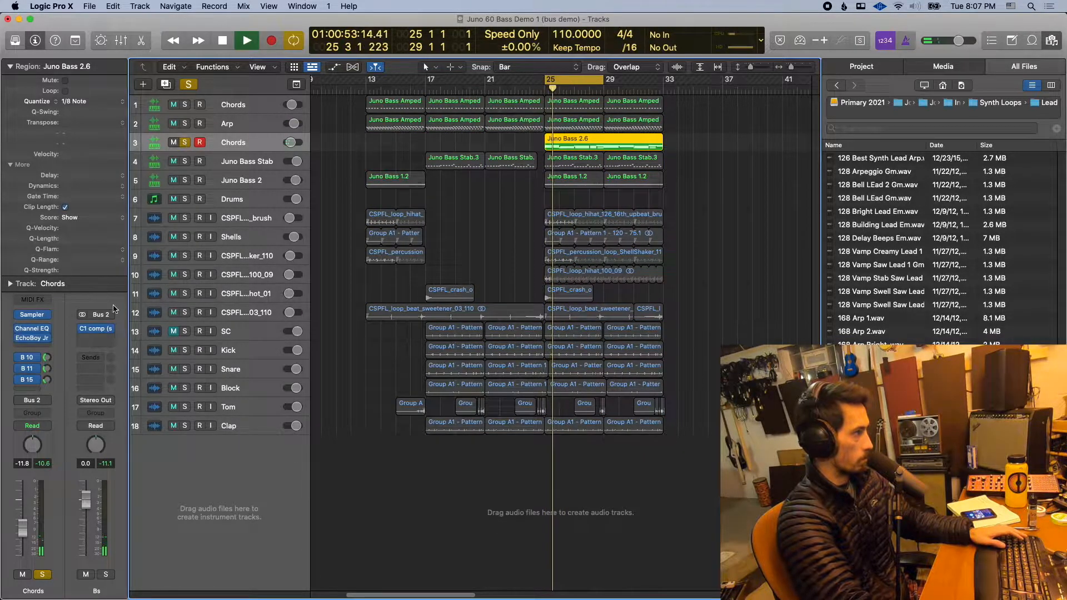
pyautogui.click(110, 329)
pyautogui.click(82, 332)
pyautogui.click(83, 331)
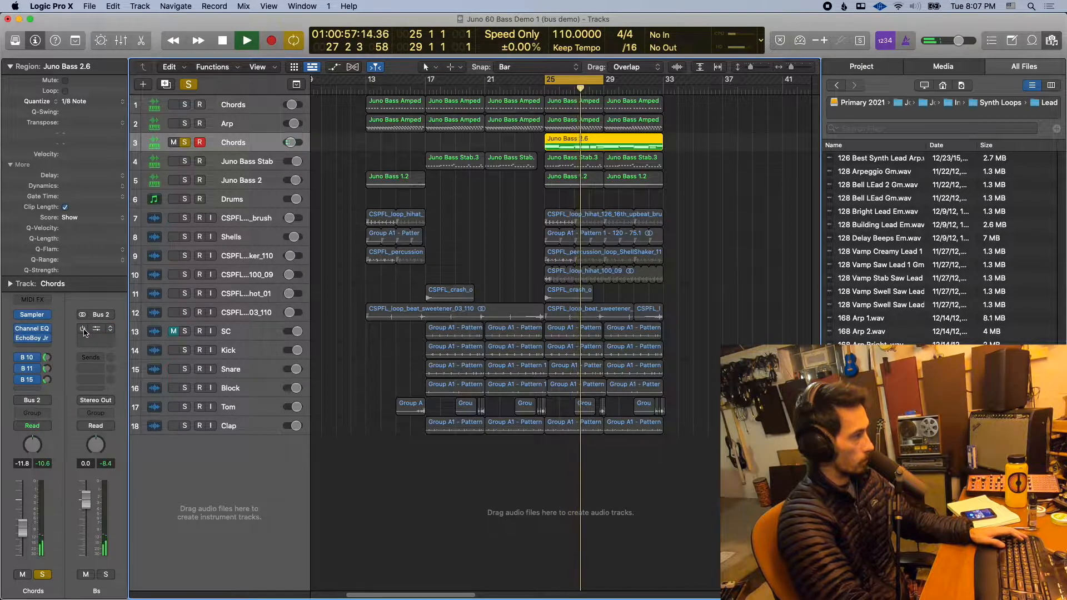
pyautogui.press('space')
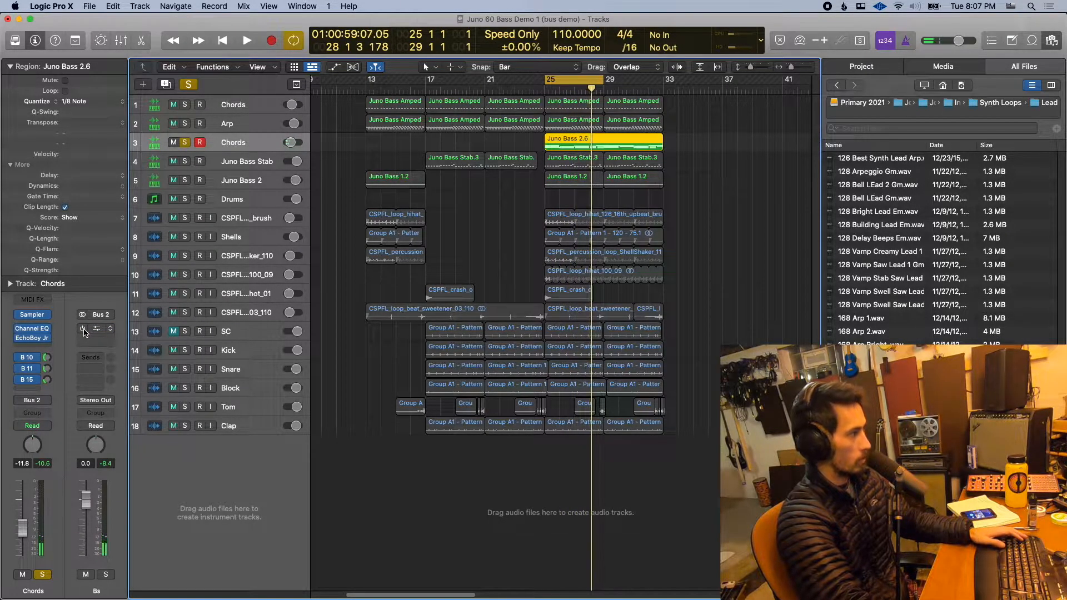
# - Add the Arp and first Chords tracks to the solo group, then clear the solo on all three synth tracks
pyautogui.click(184, 123)
pyautogui.click(185, 105)
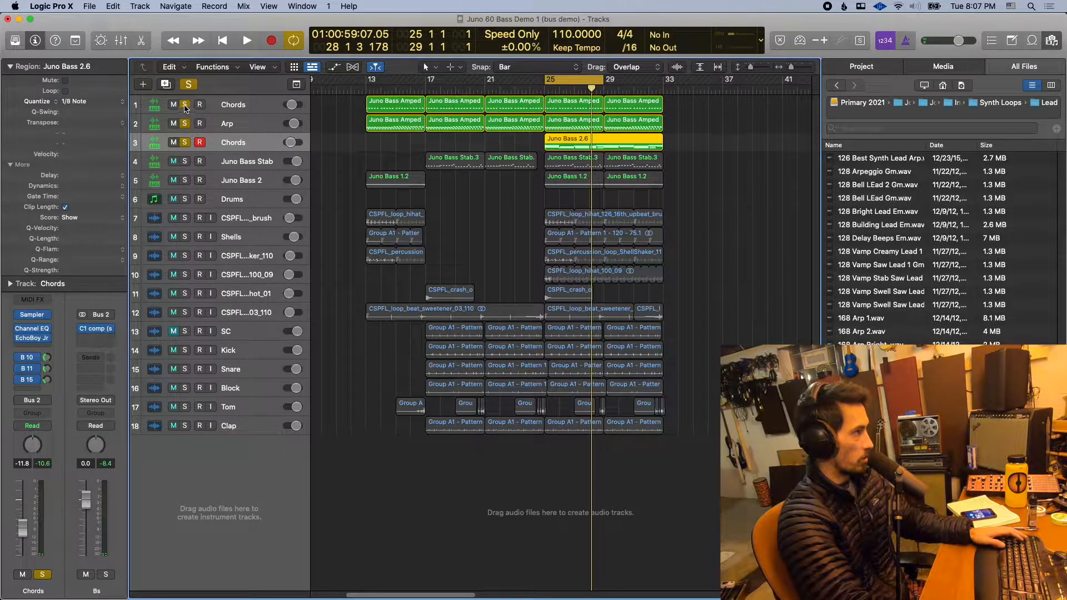
pyautogui.moveTo(185, 107); pyautogui.dragTo(187, 152)
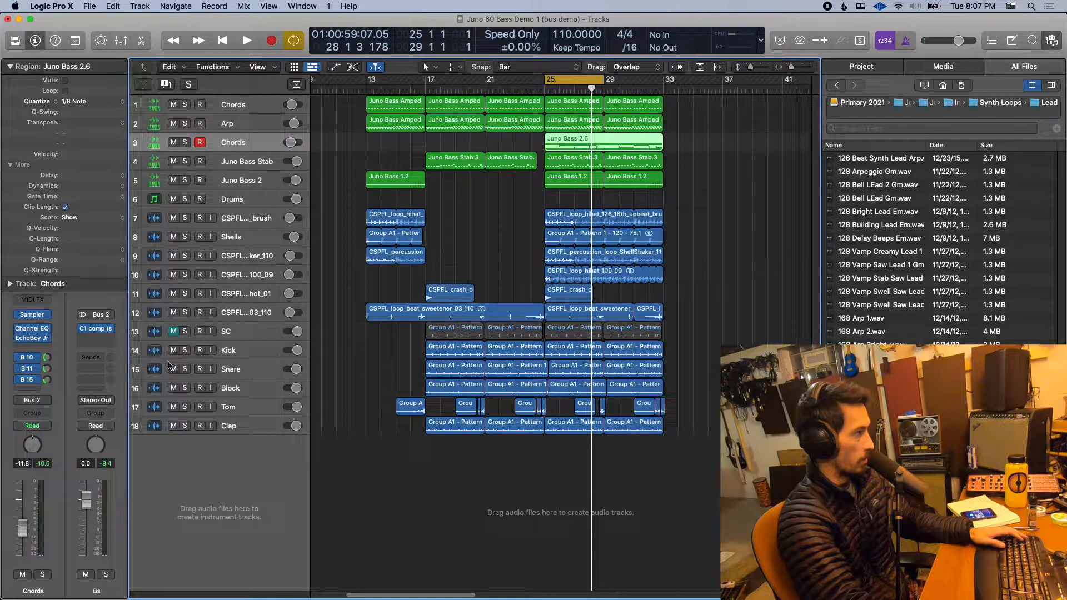
# - Route the output of the Chords track below Arp to Bus 1 (Syn)
pyautogui.click(40, 399)
pyautogui.moveTo(44, 439)
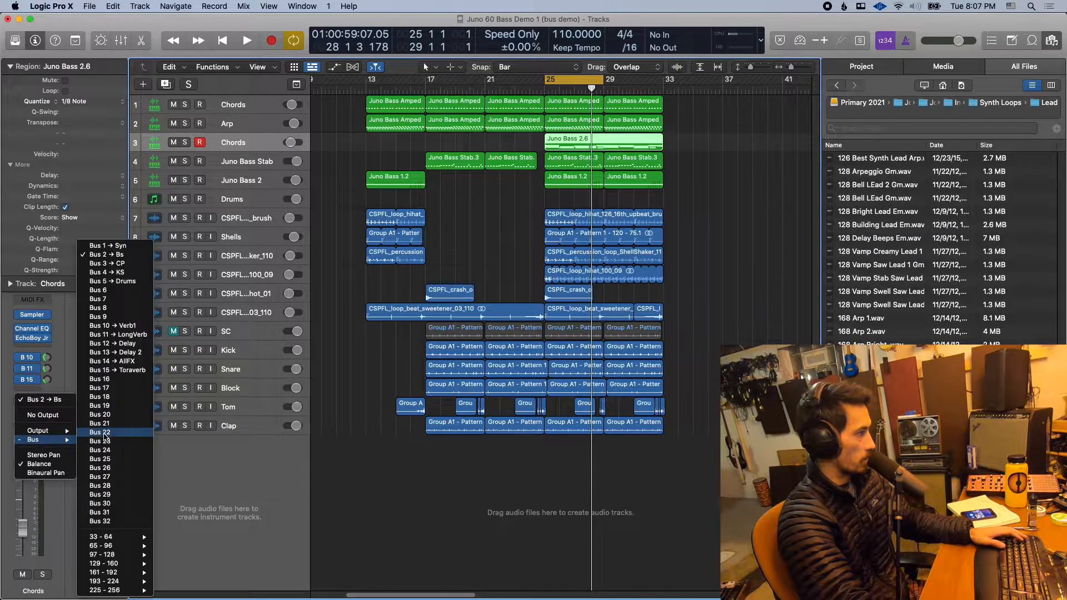
pyautogui.click(136, 246)
pyautogui.click(112, 338)
pyautogui.click(116, 353)
# - Audition the Syn aux channel in solo, stop playback and clear its solo
pyautogui.click(106, 576)
pyautogui.press('space')
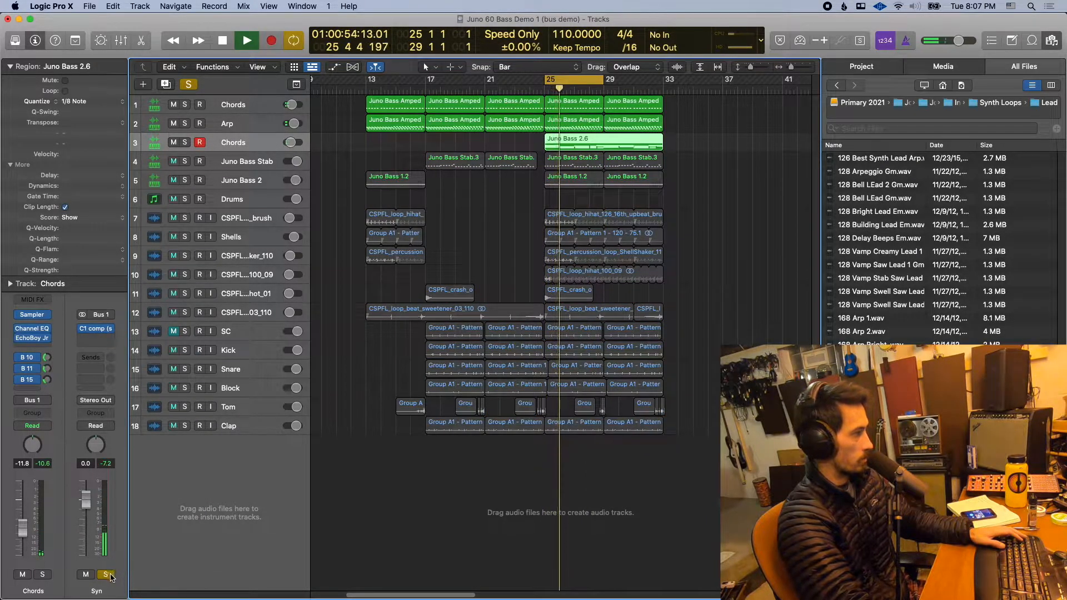
pyautogui.press('space')
pyautogui.click(106, 574)
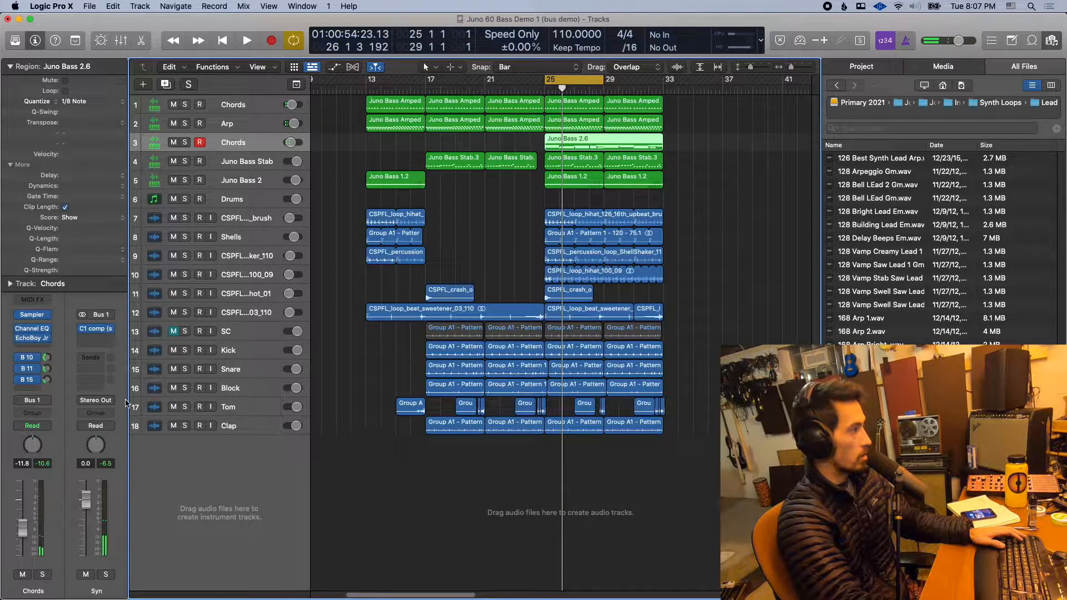
# - View the buses available for a send on the Syn aux, then dismiss the list without choosing one
pyautogui.click(91, 357)
pyautogui.moveTo(97, 374)
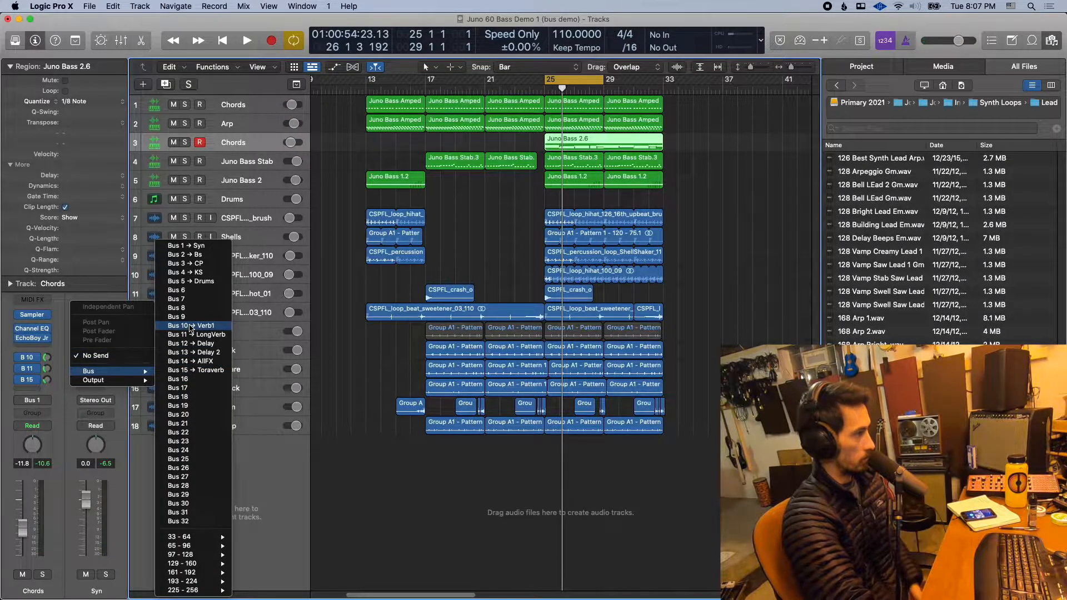
pyautogui.click(91, 263)
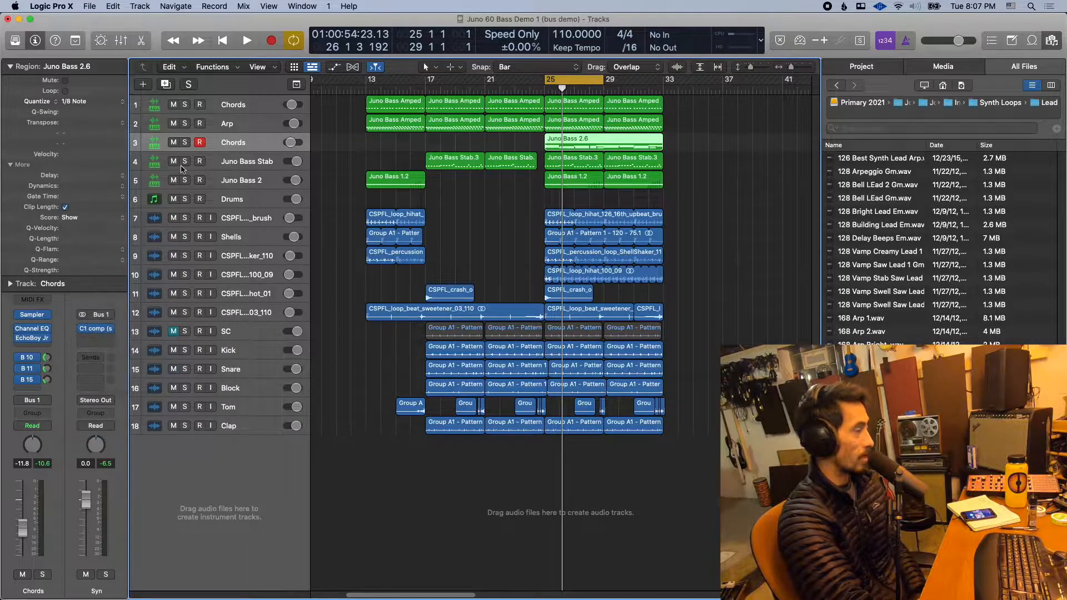
# - Compare the channel sends of the two Chords tracks and the Arp track by selecting each in turn
pyautogui.click(234, 127)
pyautogui.click(232, 138)
pyautogui.click(231, 107)
pyautogui.click(231, 119)
pyautogui.click(229, 140)
pyautogui.click(229, 126)
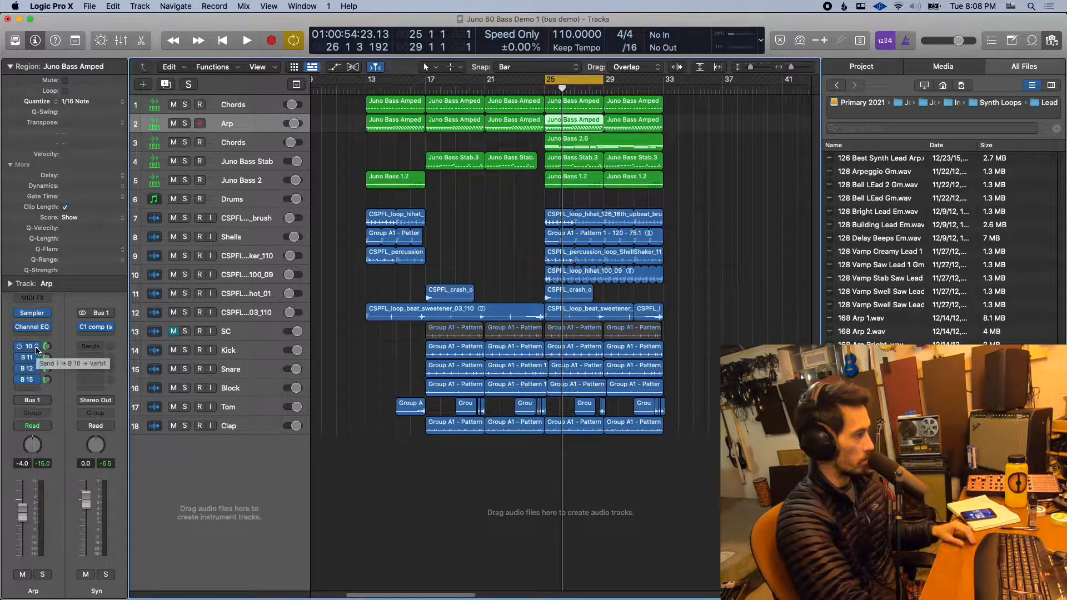
# - Display the return channels fed by the Arp track's Bus 10 and Bus 11 sends
pyautogui.click(248, 138)
pyautogui.click(244, 126)
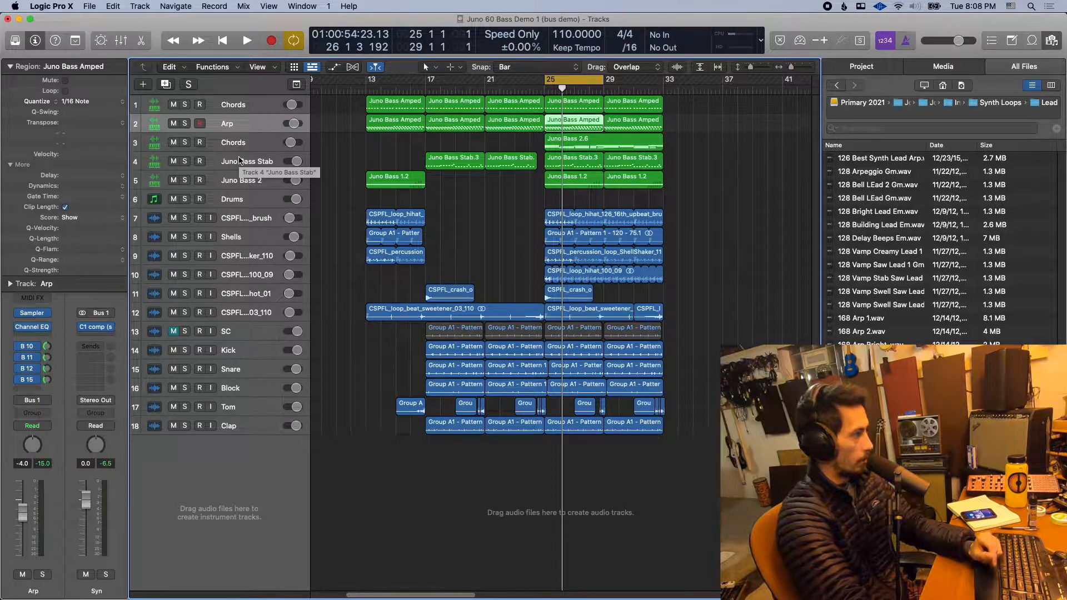
pyautogui.click(48, 347)
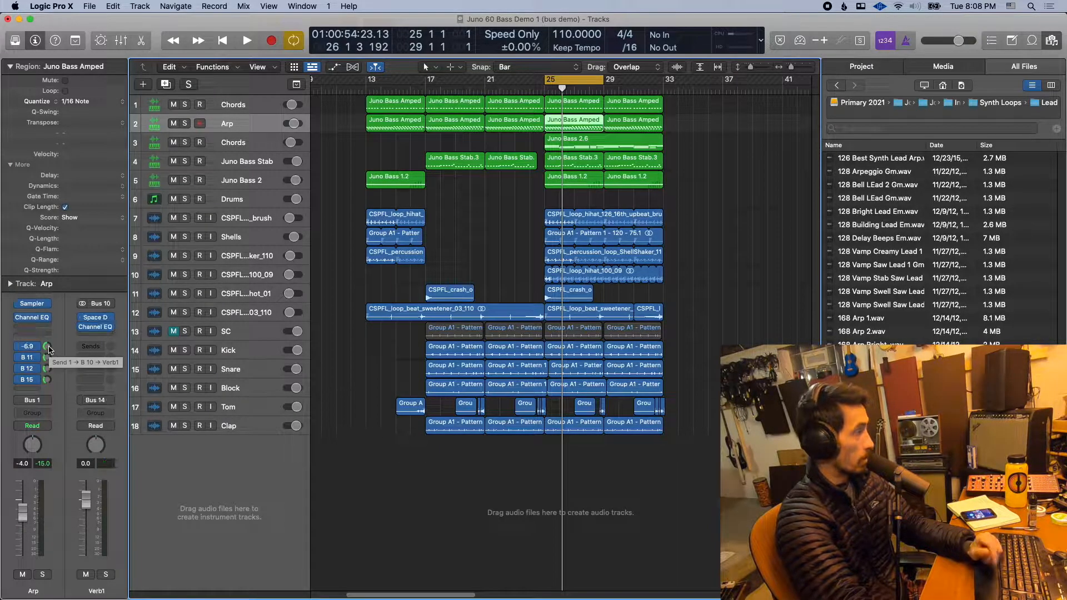
pyautogui.click(48, 357)
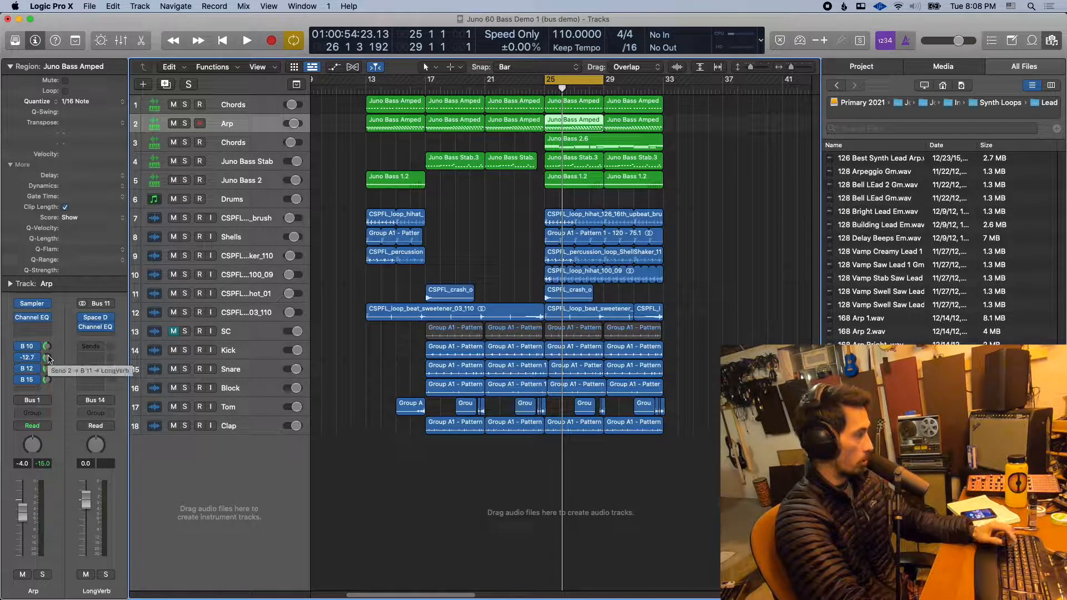
# - Audition the Arp track in solo with its sends bypassed and re-enabled, then clear its solo in the mixer
pyautogui.click(185, 123)
pyautogui.press('space')
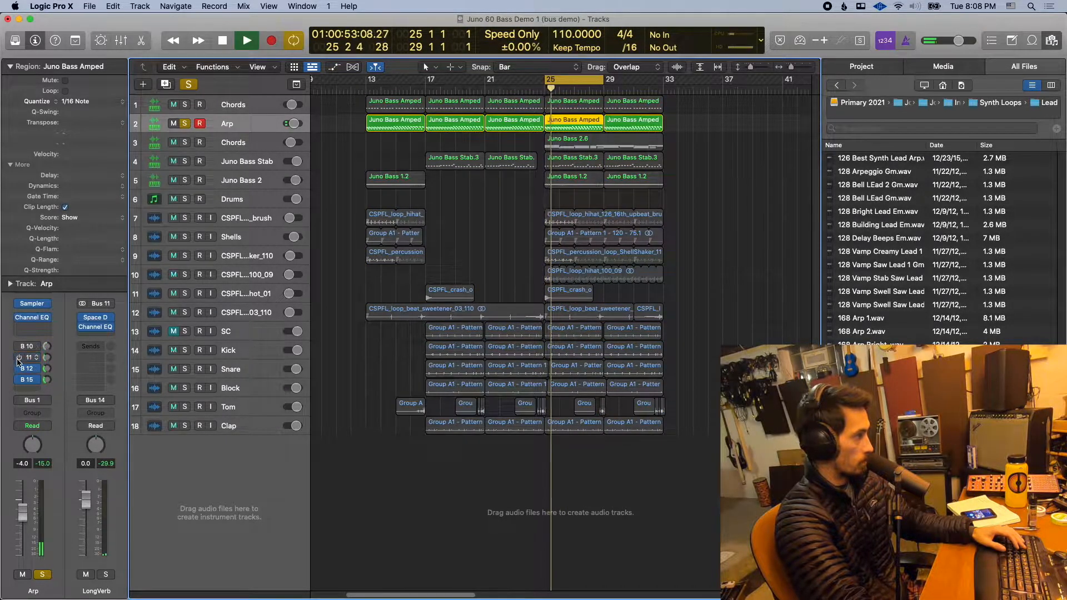
pyautogui.press('space')
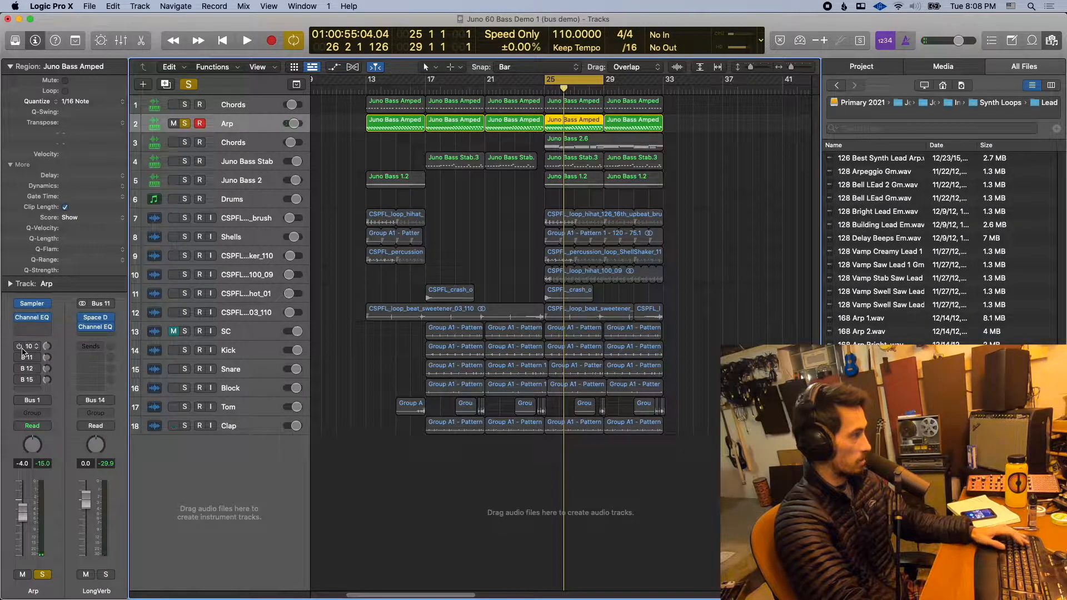
pyautogui.press('space')
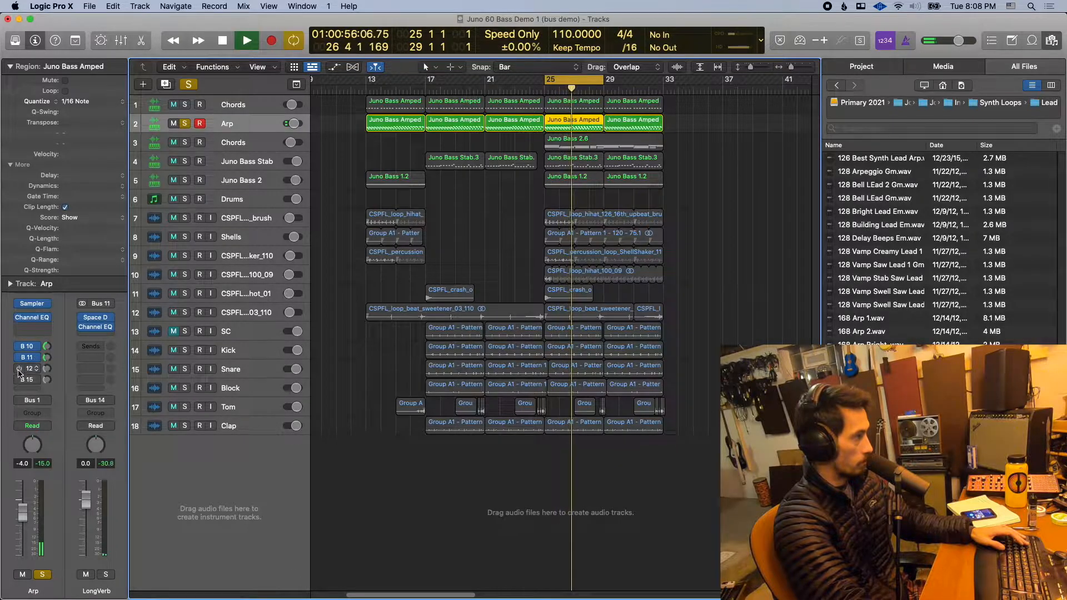
pyautogui.press('space')
pyautogui.click(48, 381)
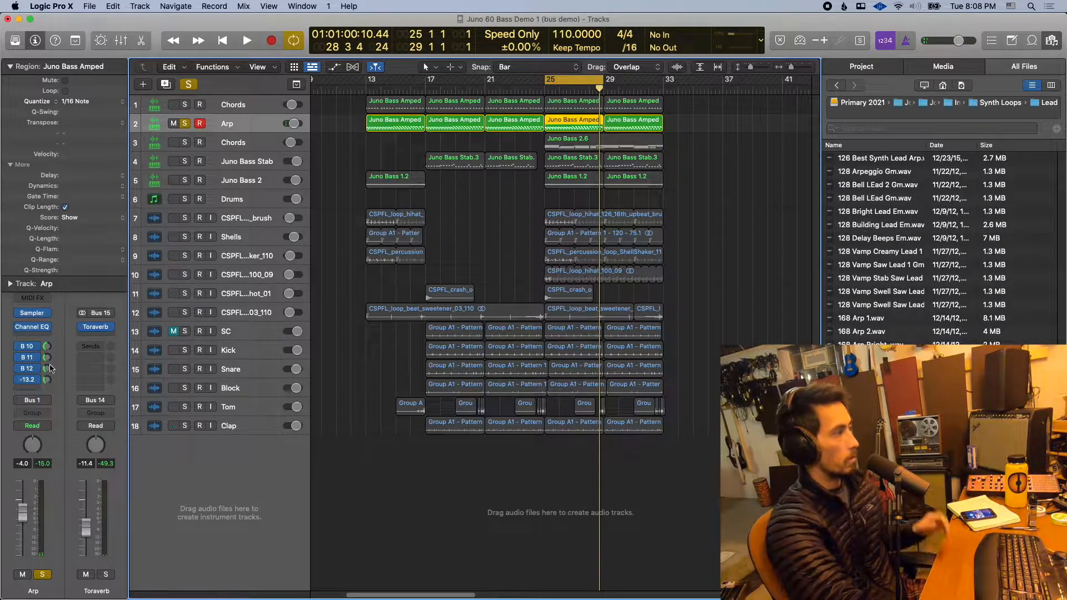
pyautogui.press('x')
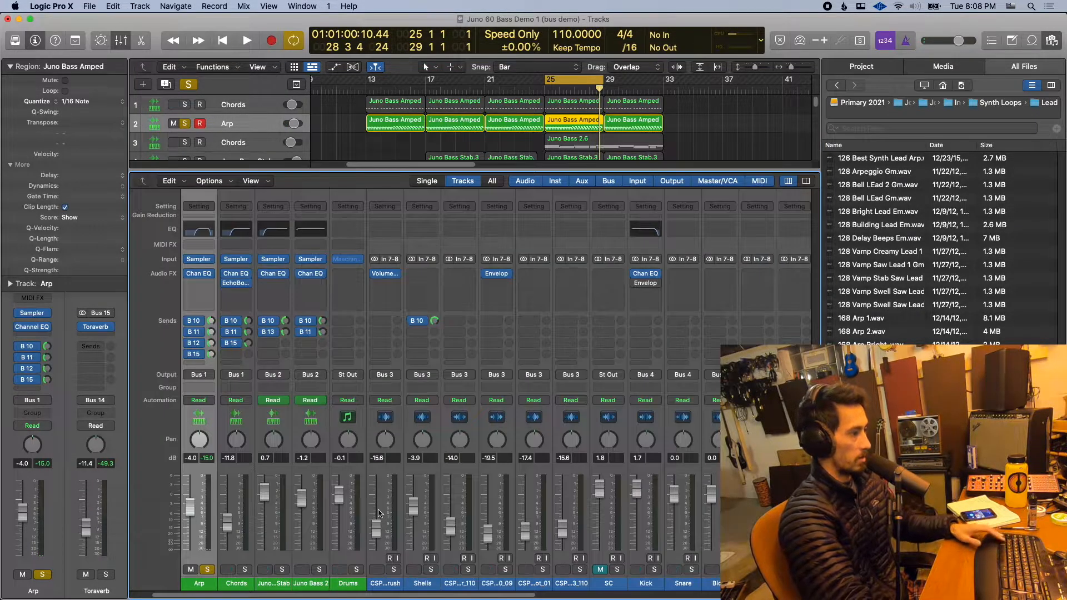
pyautogui.click(214, 574)
# - Route the outputs of the Verb1, LongVerb, Delay, Delay 2 and Toraverb auxes together to Bus 14 (AllFX)
pyautogui.moveTo(218, 597); pyautogui.dragTo(544, 591)
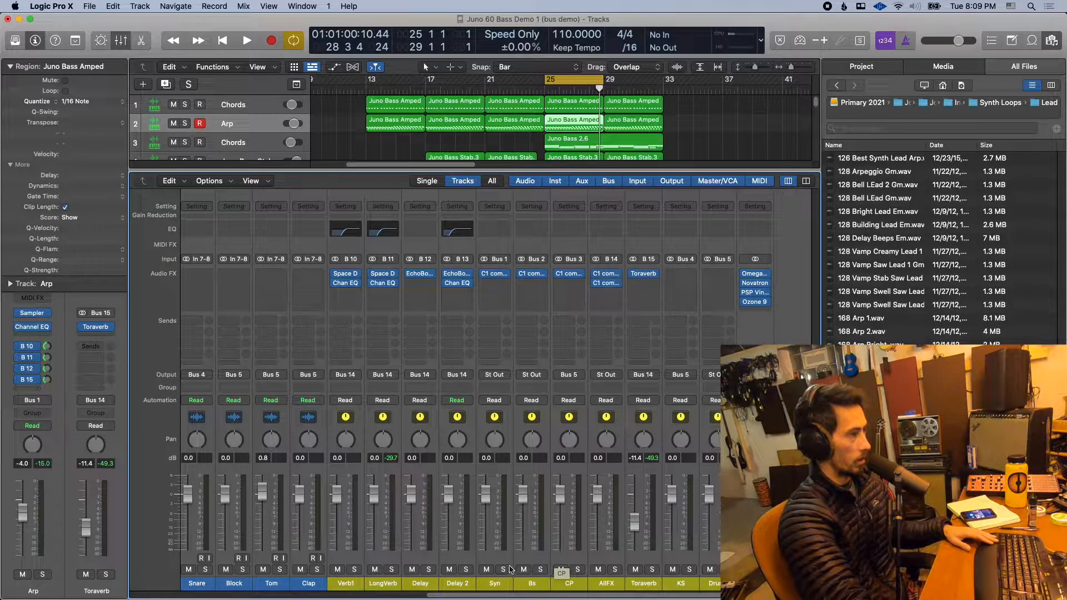
pyautogui.moveTo(355, 588); pyautogui.dragTo(451, 588)
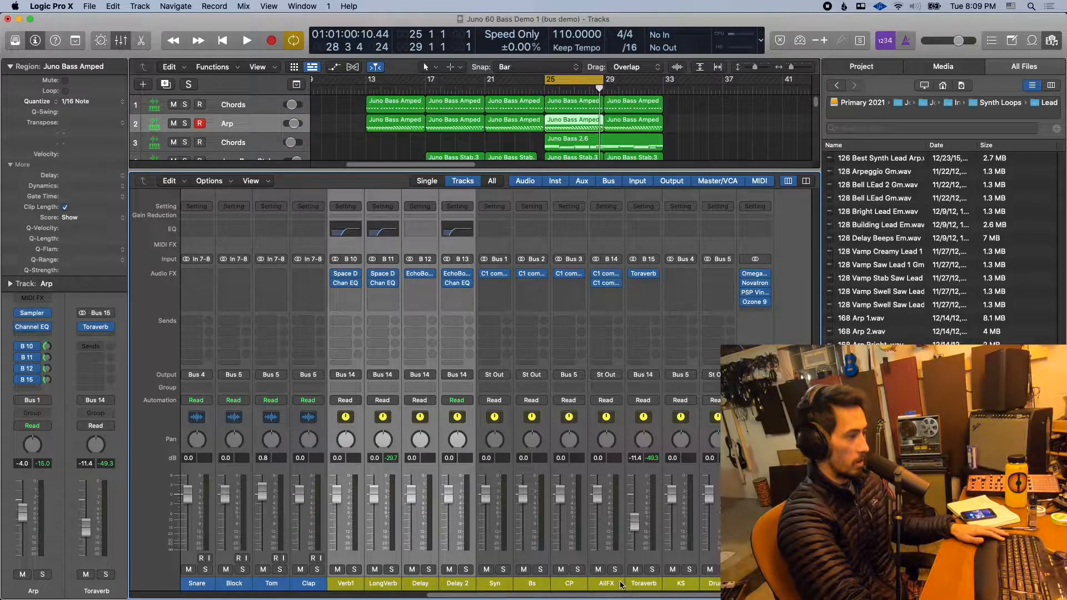
pyautogui.keyDown('shift'); pyautogui.click(644, 584); pyautogui.keyUp('shift')
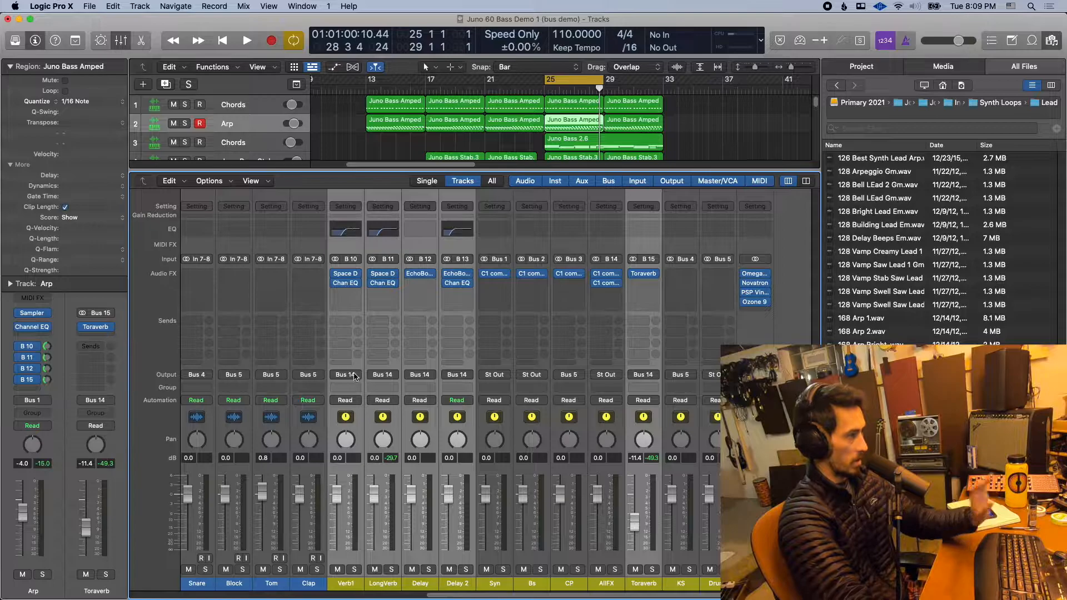
pyautogui.click(356, 376)
pyautogui.moveTo(358, 414)
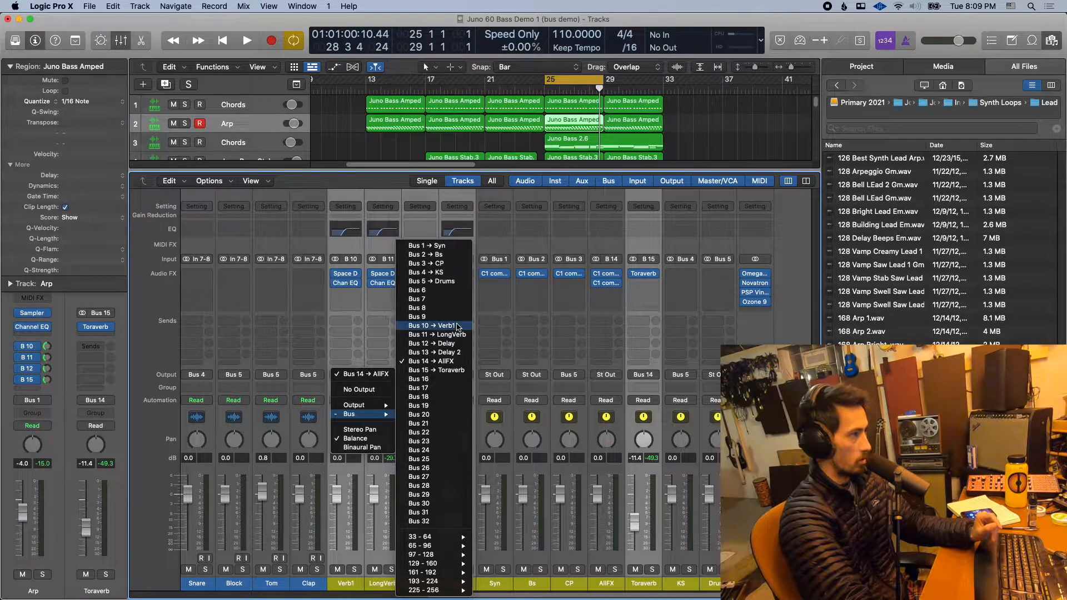
pyautogui.click(444, 361)
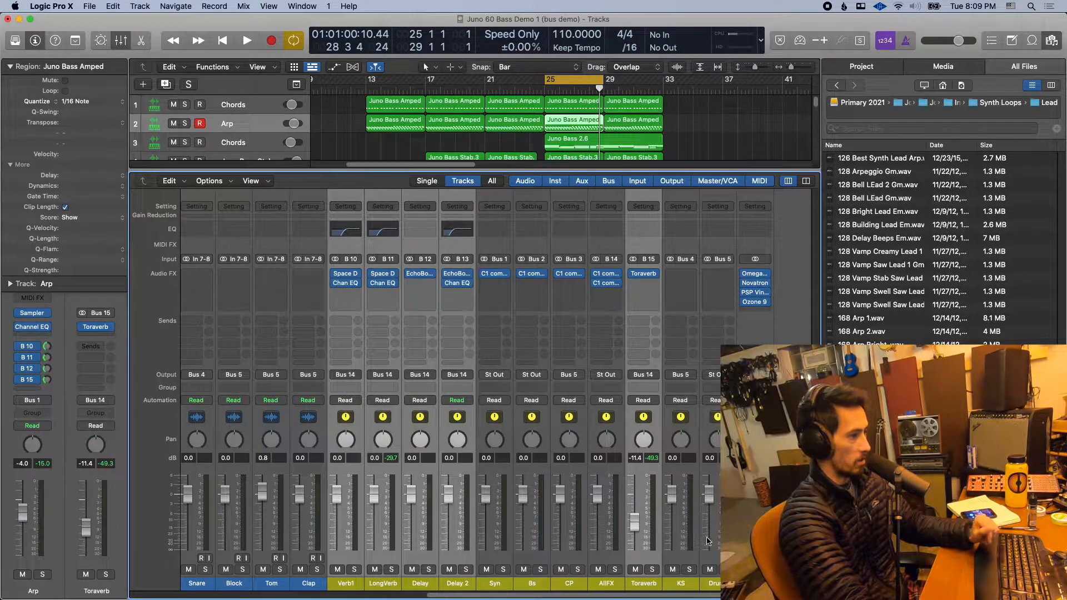
# - Select the AllFX aux channel in the mixer, then close the mixer
pyautogui.click(608, 590)
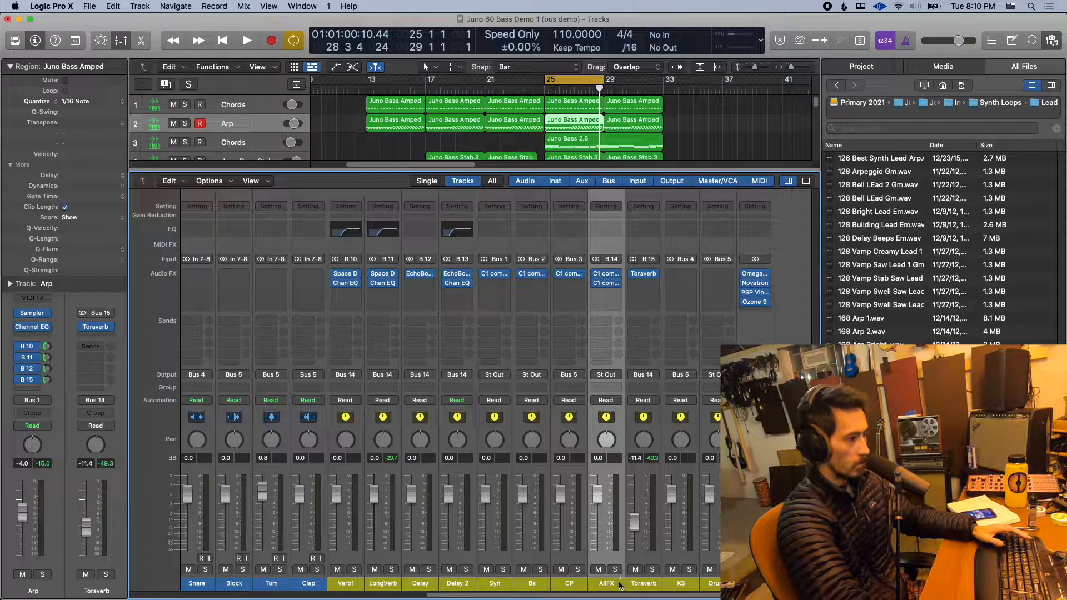
pyautogui.click(637, 583)
pyautogui.click(618, 583)
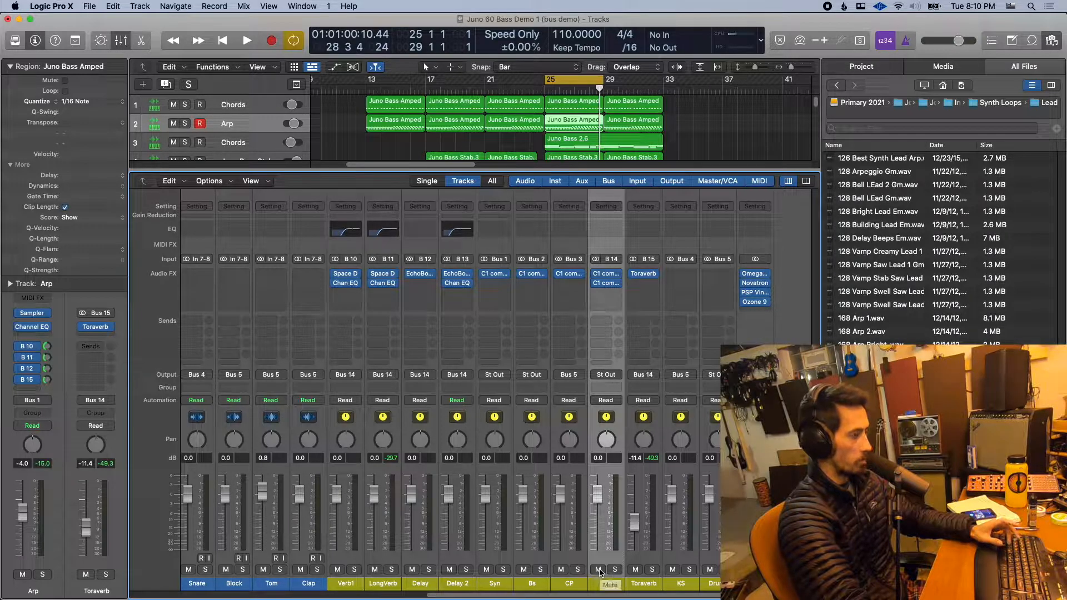
pyautogui.press('x')
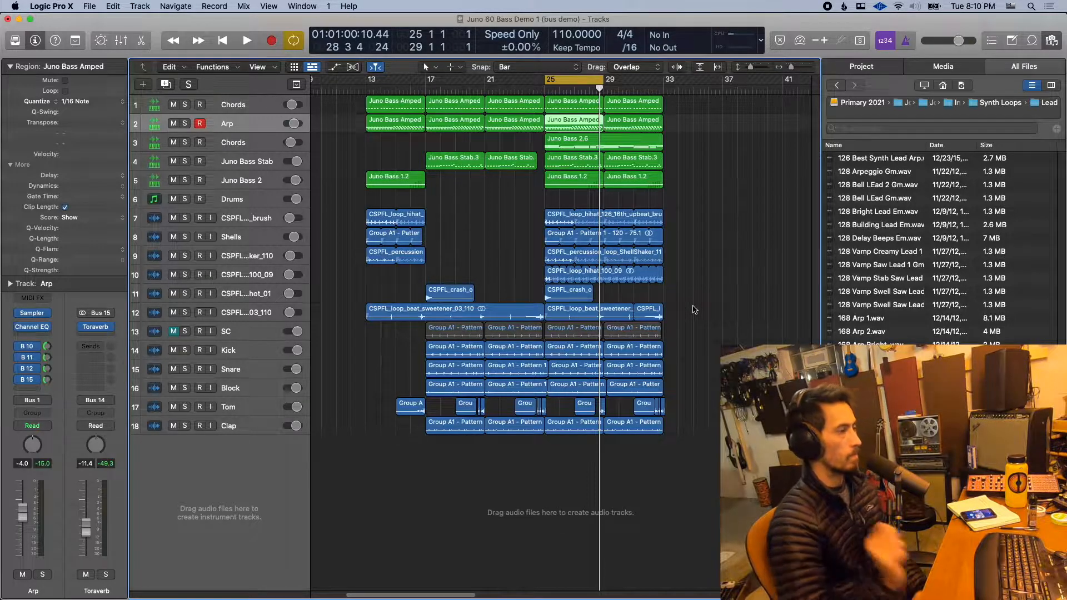
# - Play the full mix and briefly solo the Drums aux in the mixer, then clear its solo and stop
pyautogui.press('space')
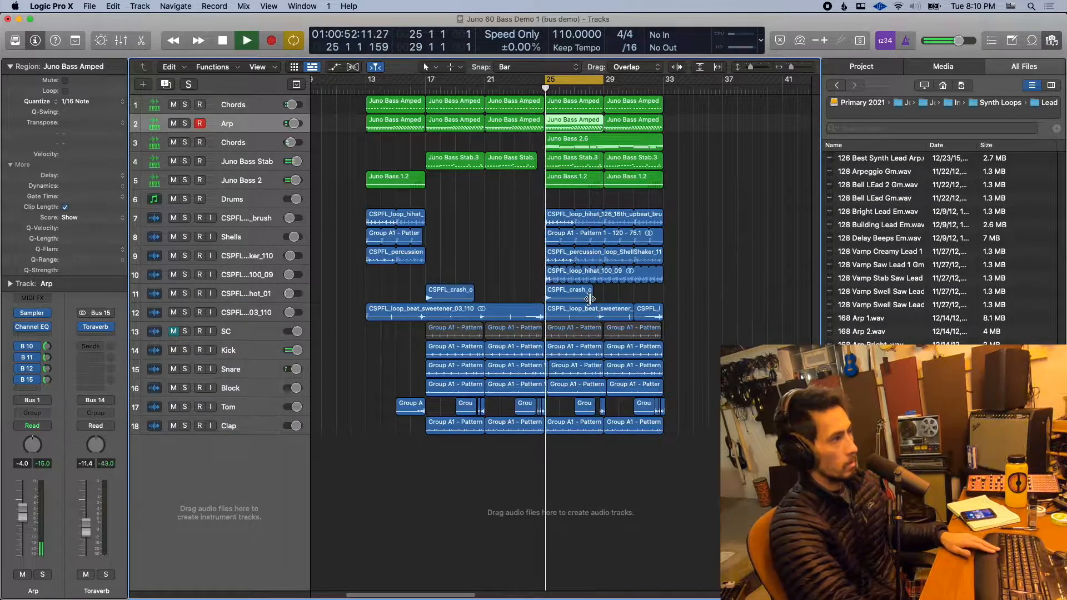
pyautogui.press('x')
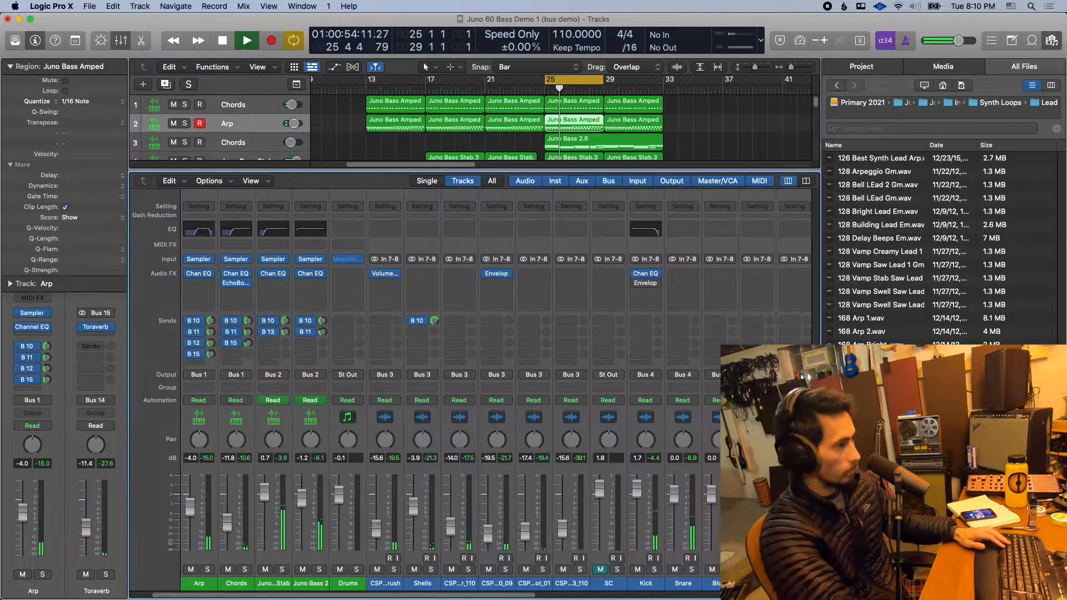
pyautogui.hscroll(10, 717, 584)
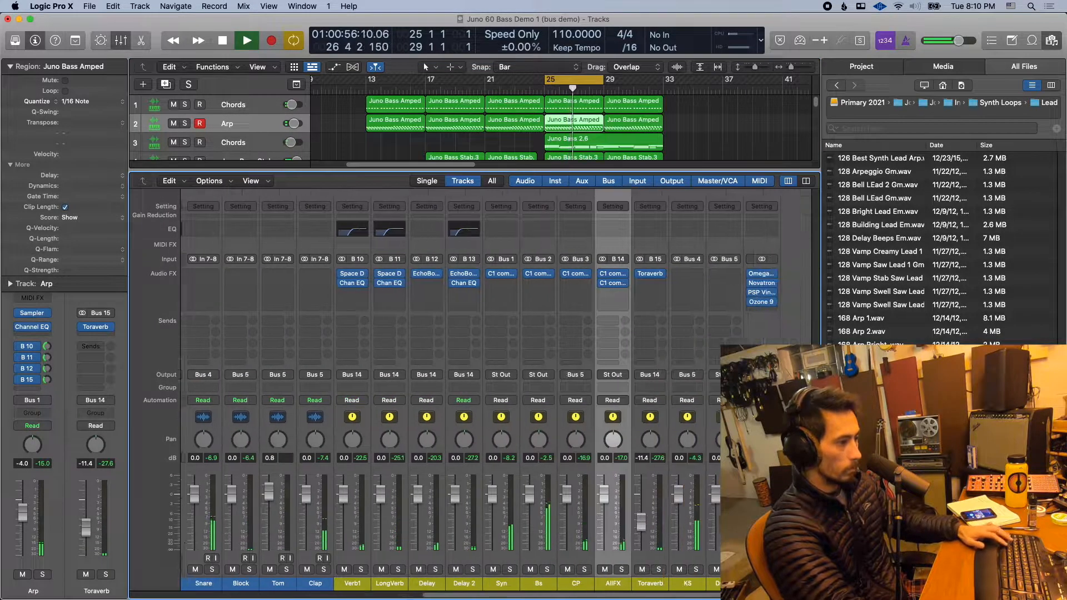
pyautogui.click(725, 569)
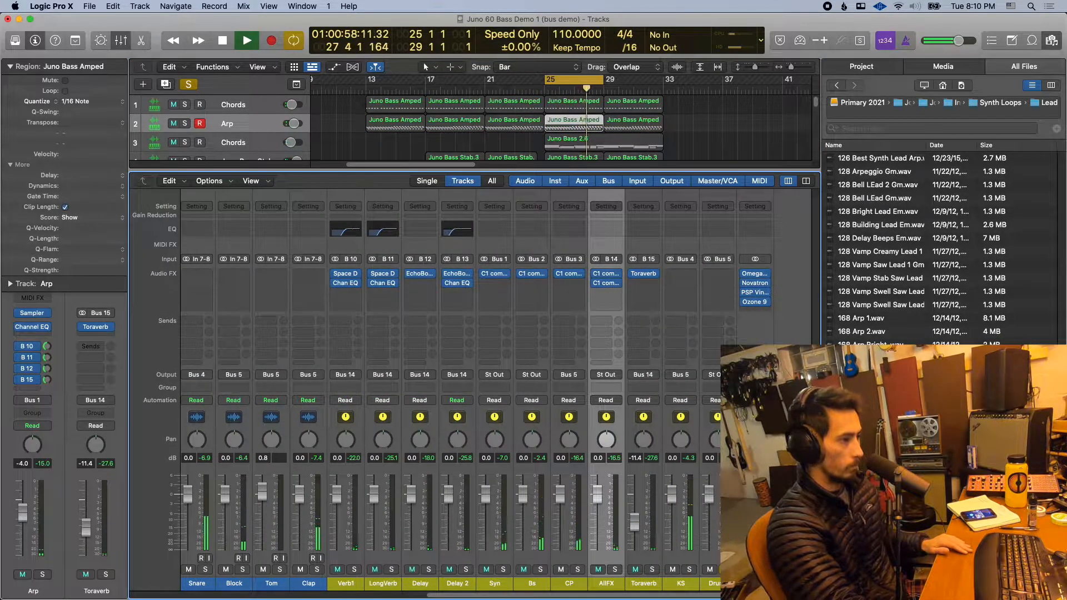
pyautogui.click(725, 569)
pyautogui.press('space')
# - Insert Decapitator on the Drums aux and try out its Drive amount during playback, then stop
pyautogui.click(728, 275)
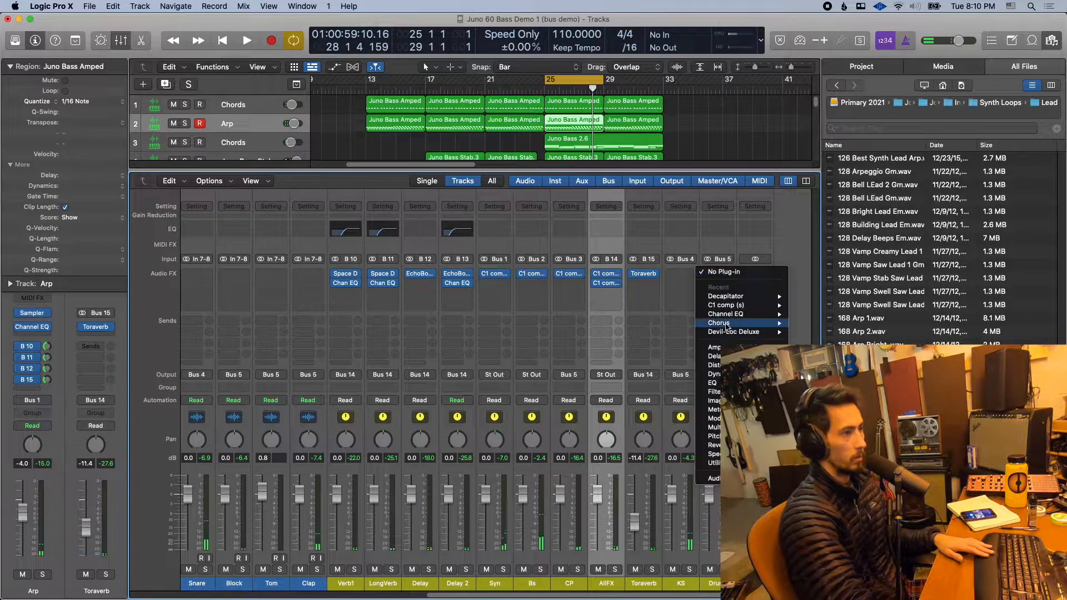
pyautogui.click(728, 297)
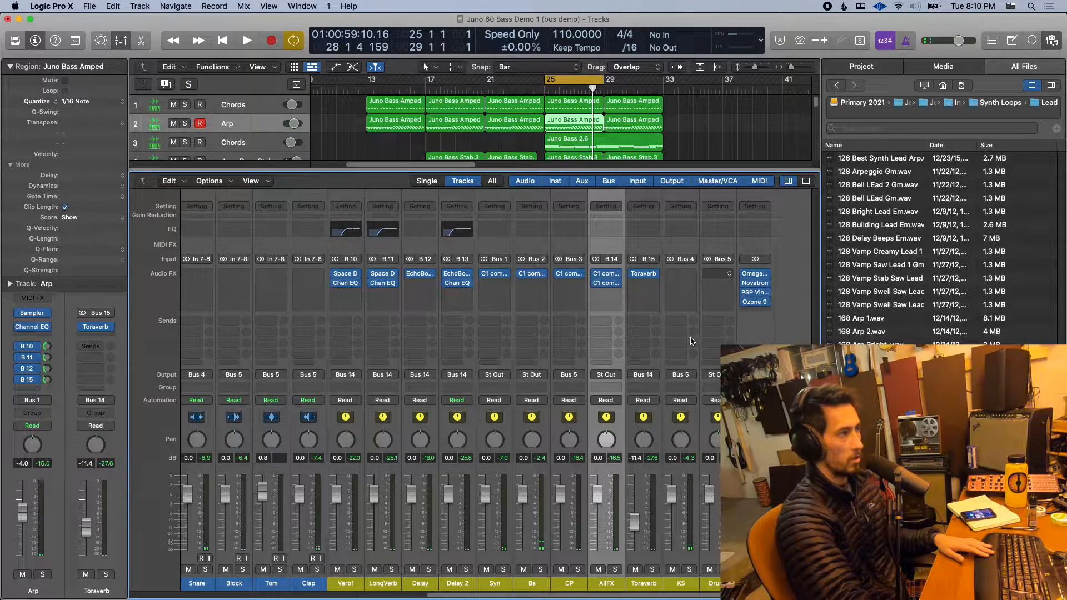
pyautogui.press('space')
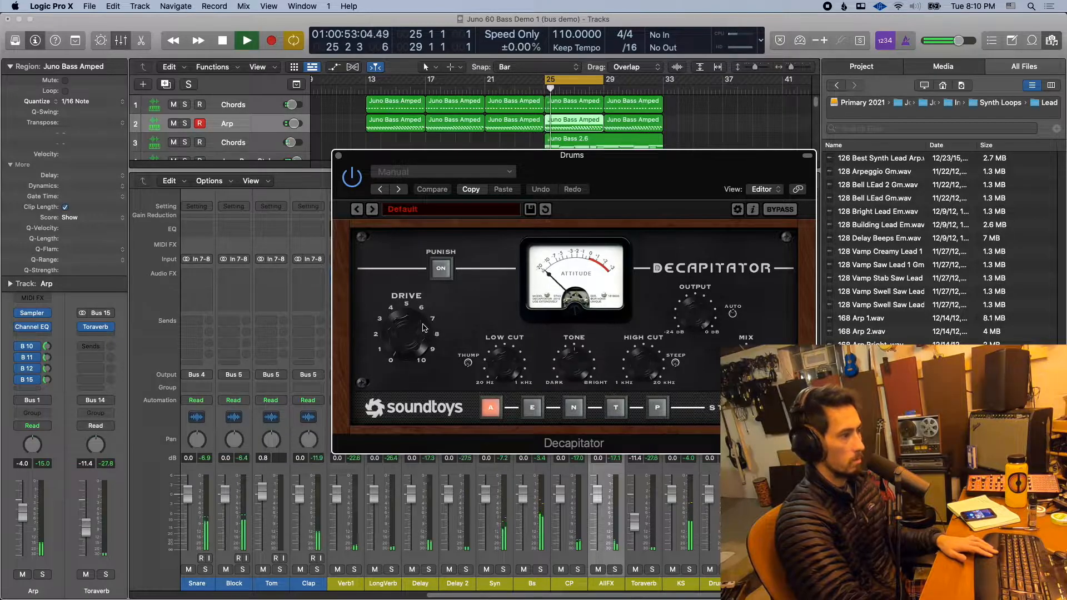
pyautogui.moveTo(418, 331); pyautogui.dragTo(424, 288)
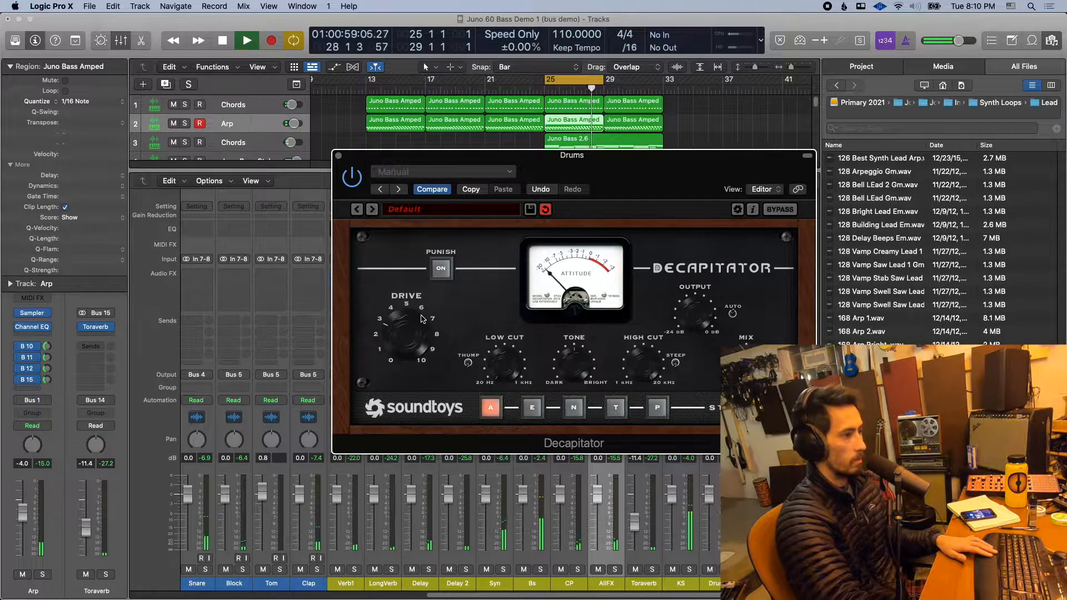
pyautogui.press('space')
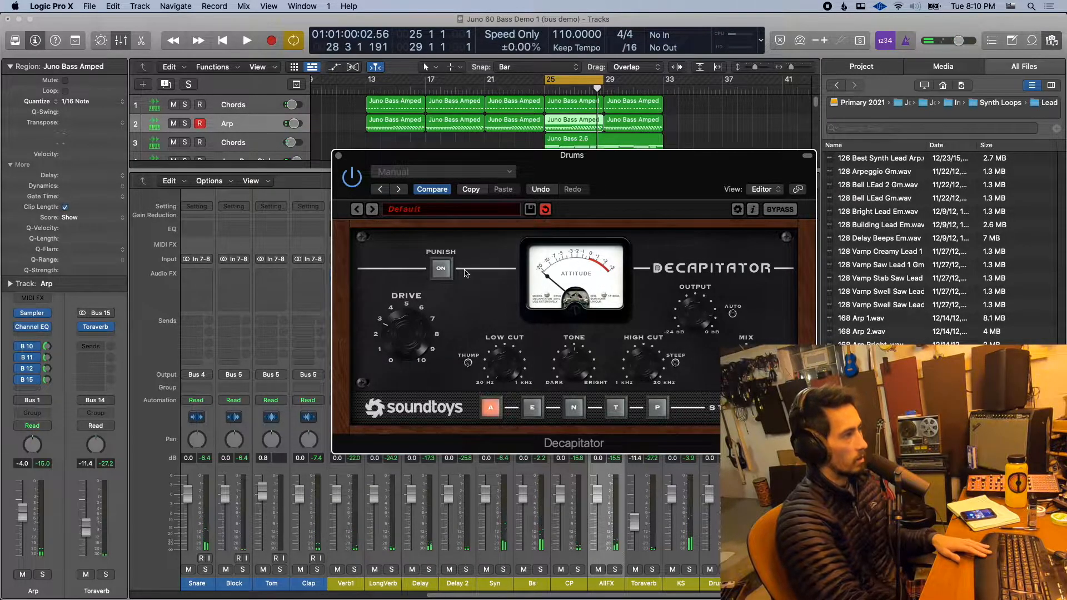
# - Close the Decapitator window and remove the plug-in from the Drums aux
pyautogui.click(339, 156)
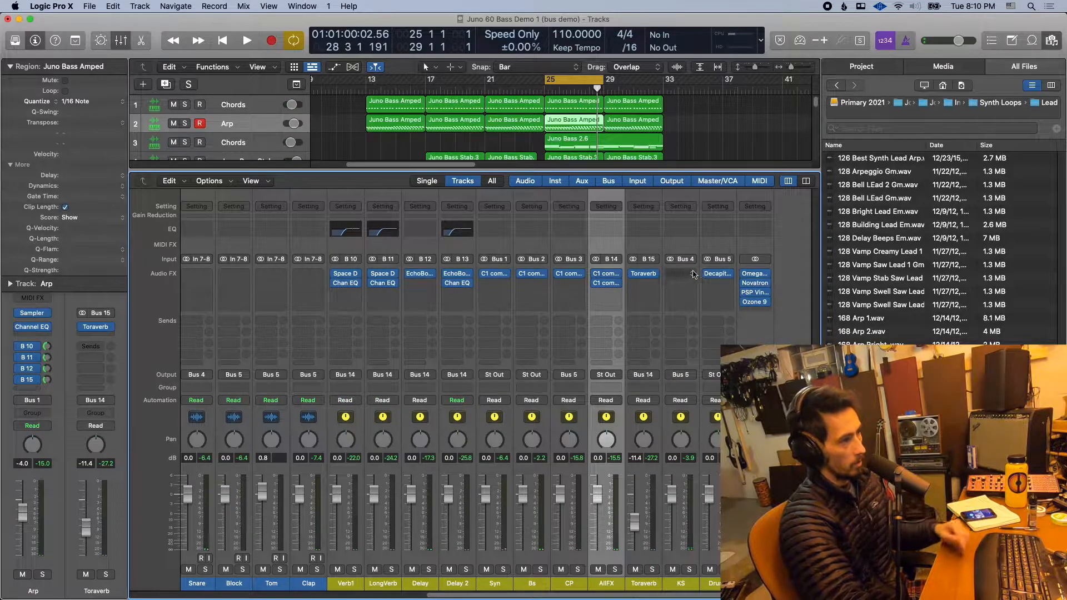
pyautogui.click(728, 274)
pyautogui.click(736, 289)
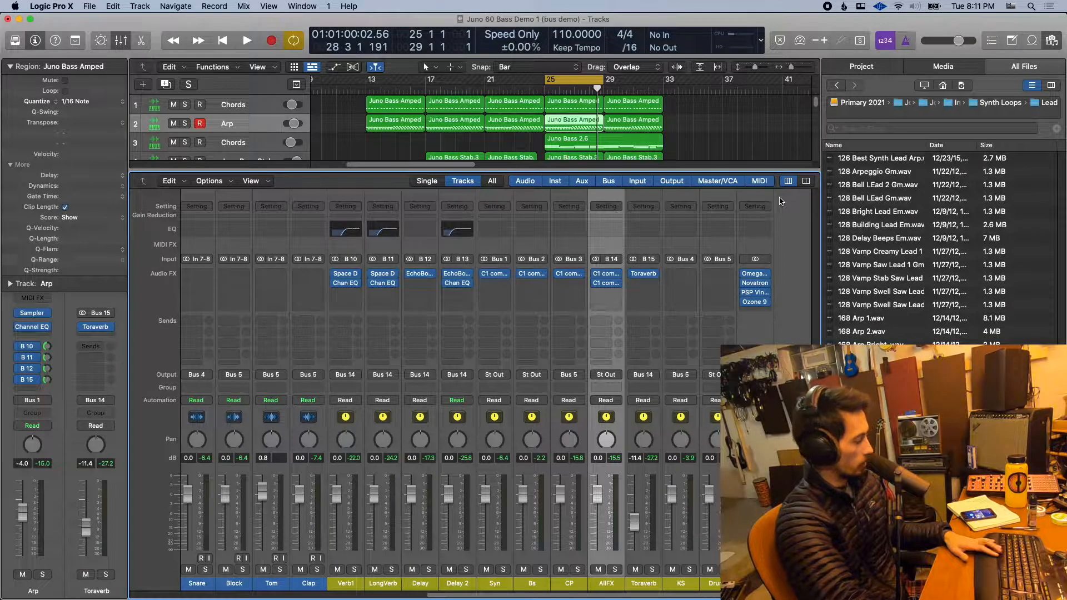
# - Play the cycled section of the full mix briefly, then stop and close the mixer
pyautogui.press('space')
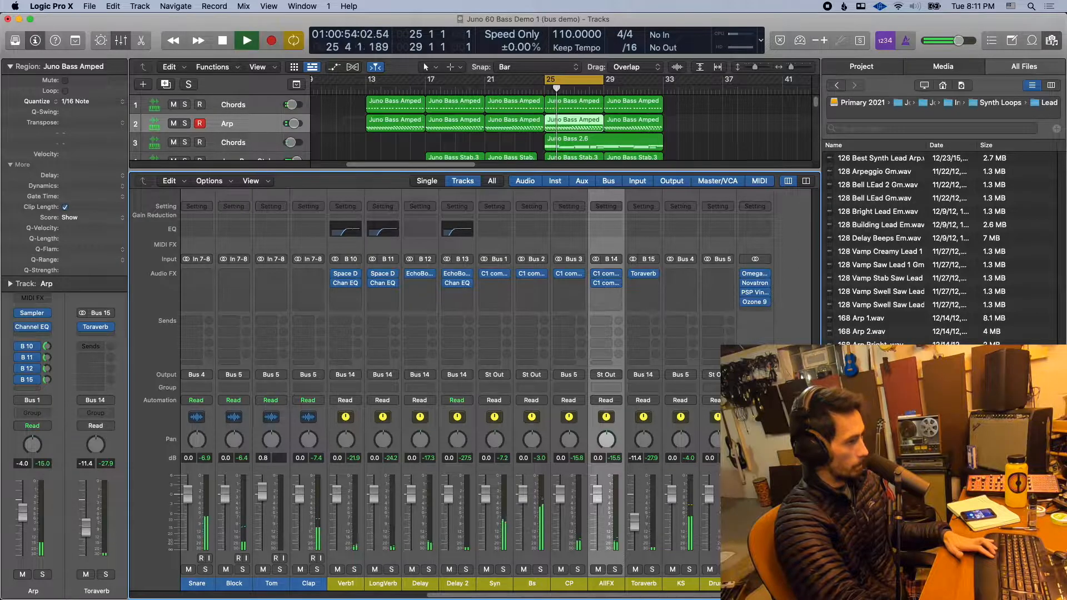
pyautogui.press('space')
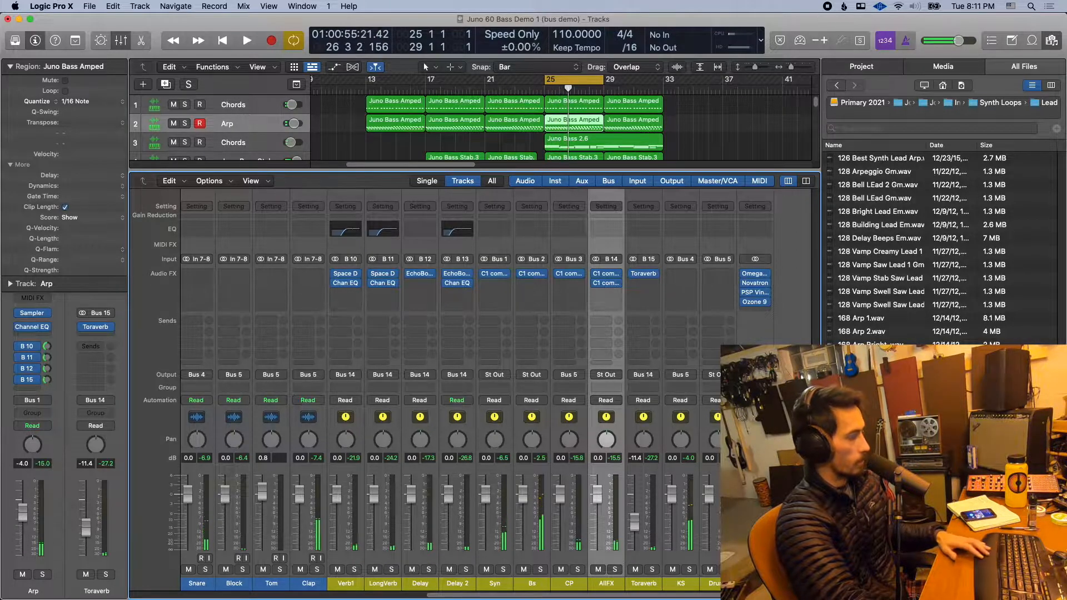
pyautogui.press('x')
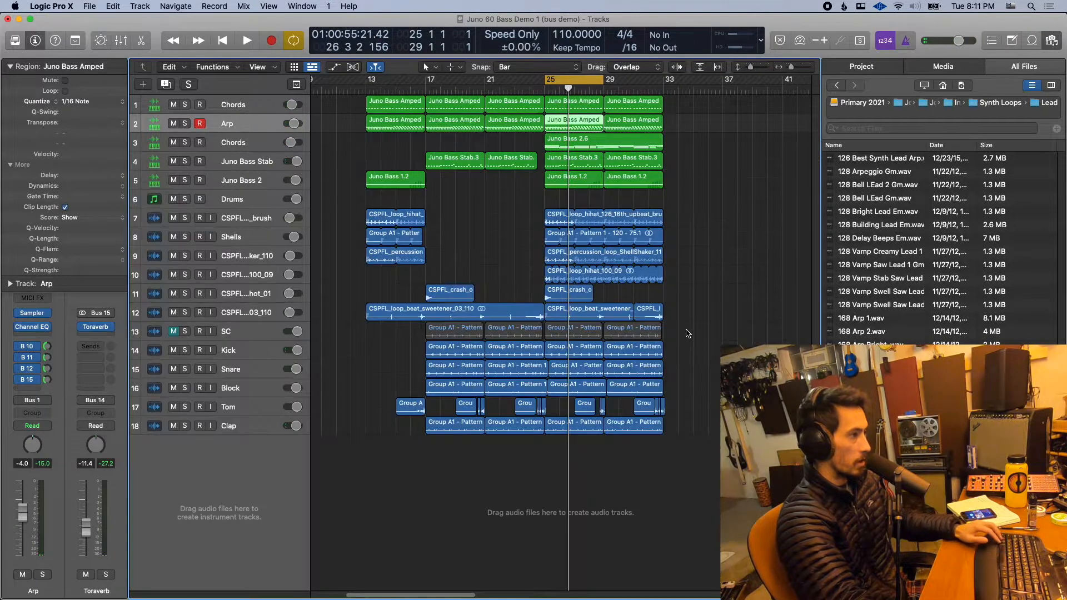
# - Zoom the arrangement out so all tracks and regions fit, and hide the file browser, leaving the mixer closed
pyautogui.press('super+Left')
pyautogui.moveTo(750, 67); pyautogui.dragTo(746, 67)
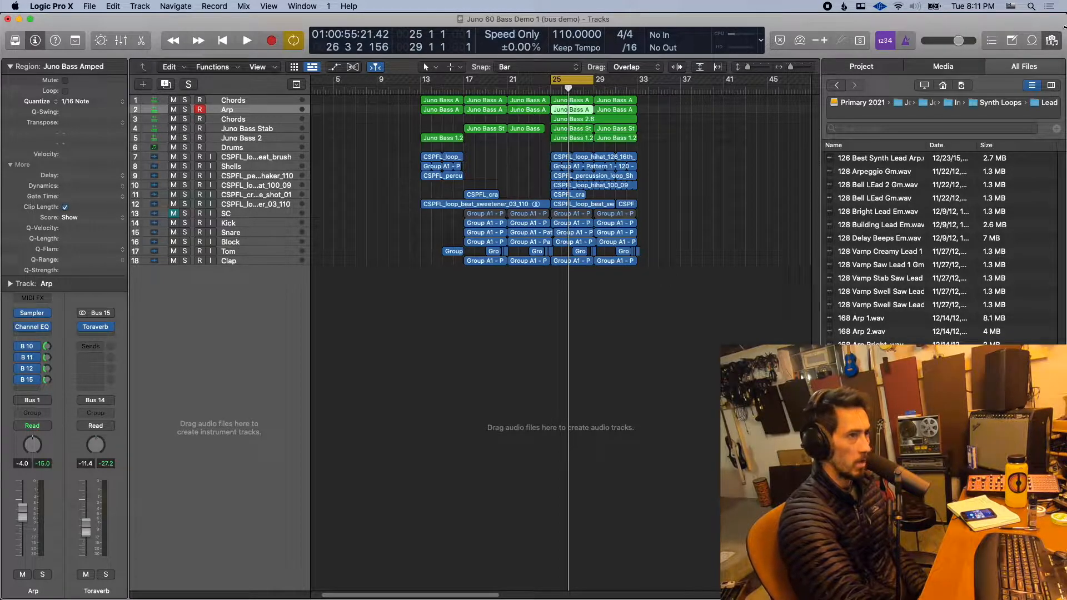
pyautogui.click(1051, 40)
pyautogui.press('x')
pyautogui.press('x')
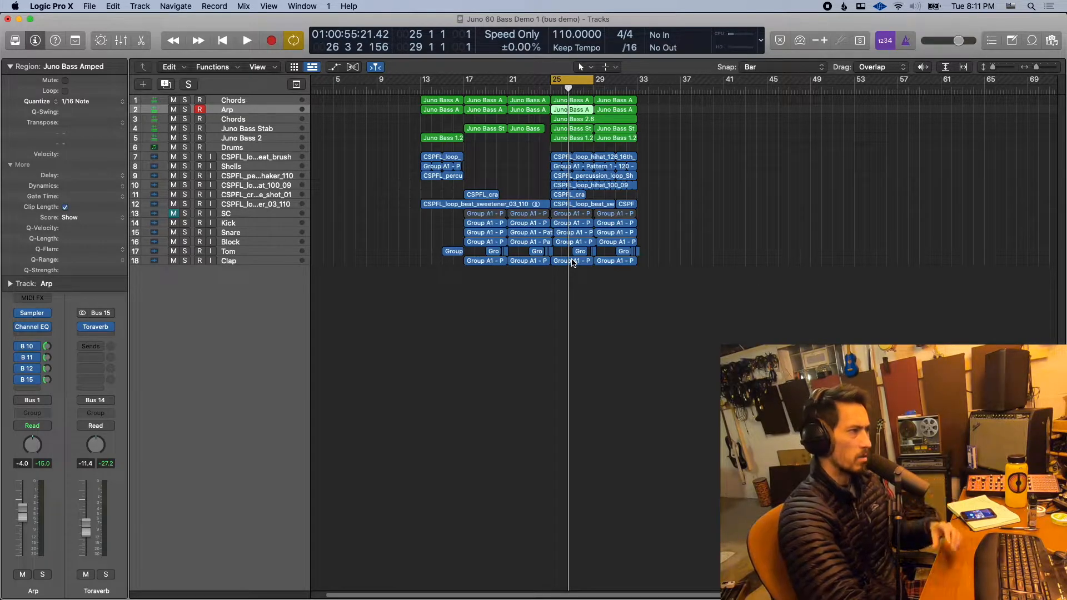
# - Extend the cycle range to cover the whole arrangement, from bar 13 to bar 34
pyautogui.moveTo(566, 82); pyautogui.dragTo(637, 80)
pyautogui.moveTo(508, 84); pyautogui.dragTo(424, 82)
pyautogui.moveTo(630, 79); pyautogui.dragTo(645, 80)
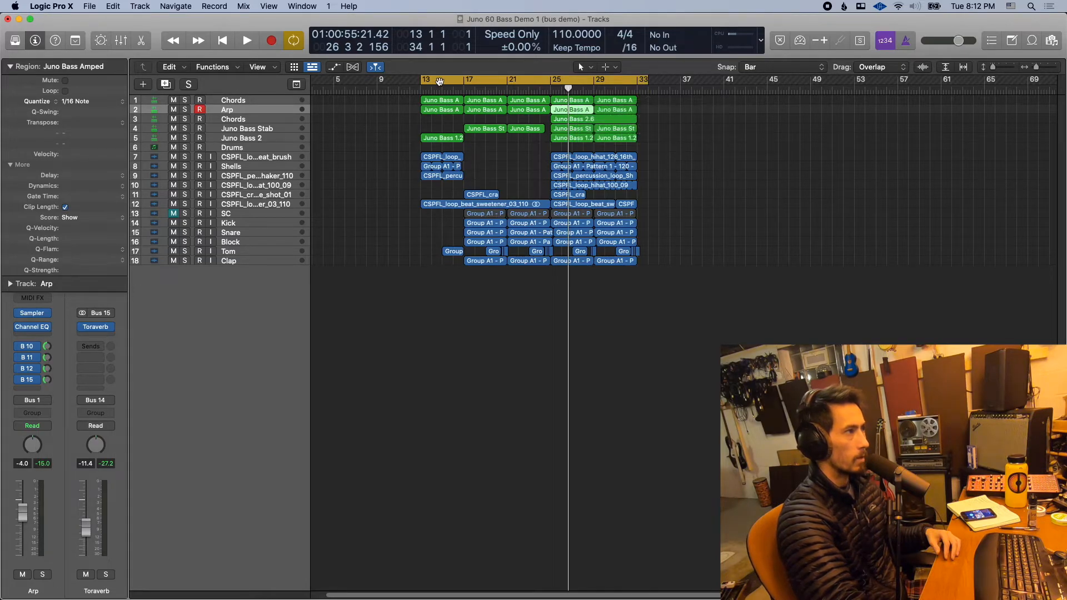